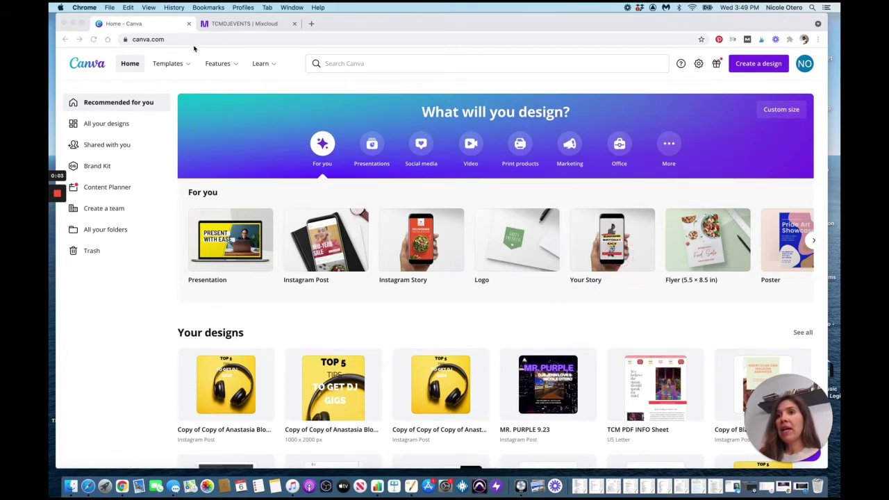
# Step: Reload the Canva home page by going to canva.com in the browser
pyautogui.click(171, 38)
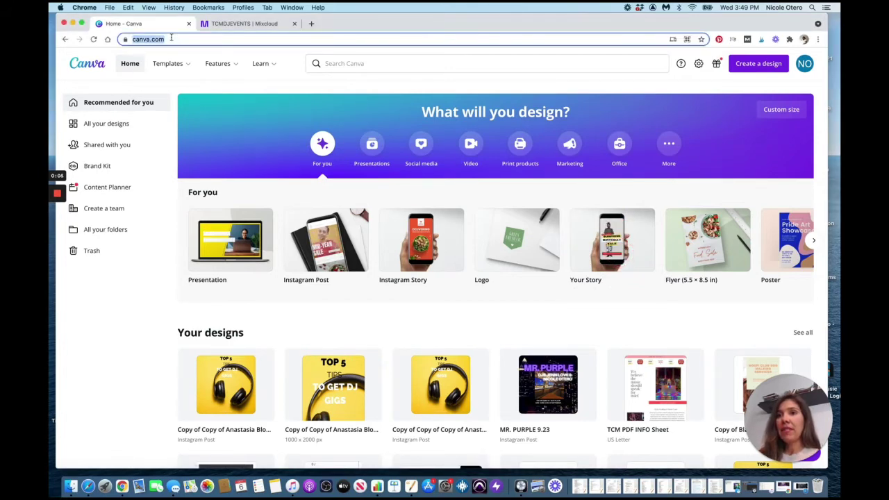
pyautogui.write('canv')
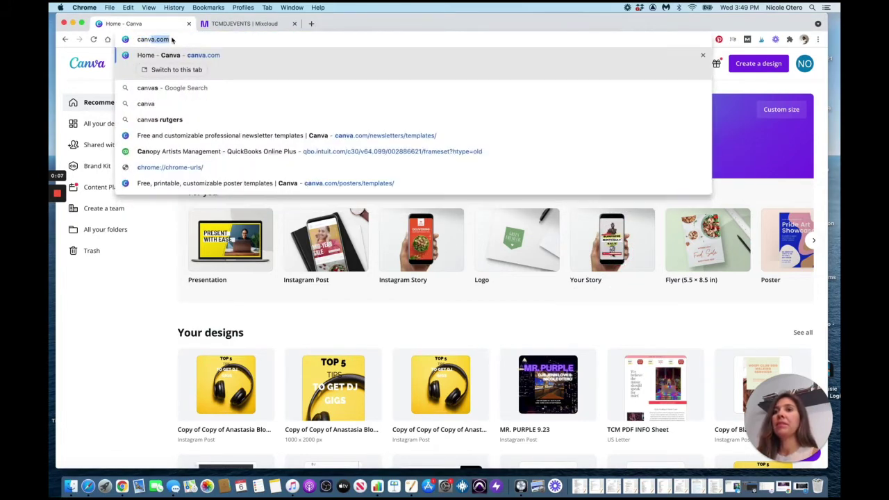
pyautogui.press('Return')
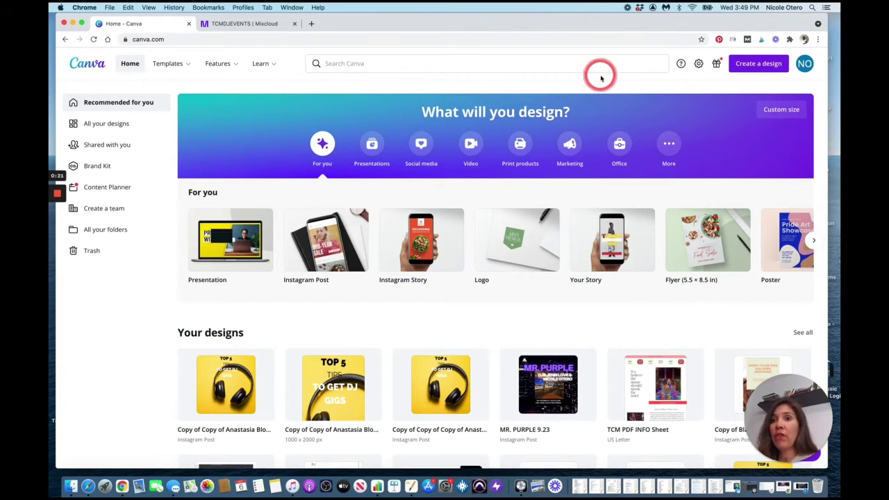
pyautogui.moveTo(168, 63)
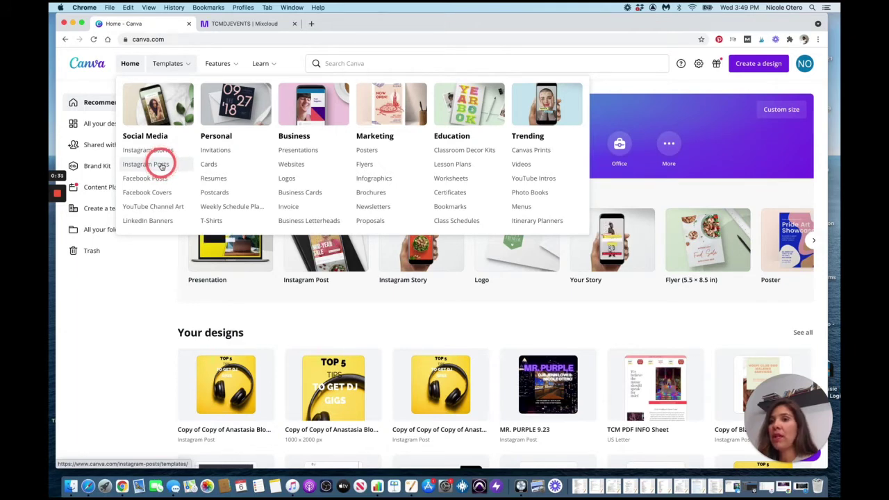
# Step: Open the Instagram Posts templates and scroll through the template grid
pyautogui.click(161, 166)
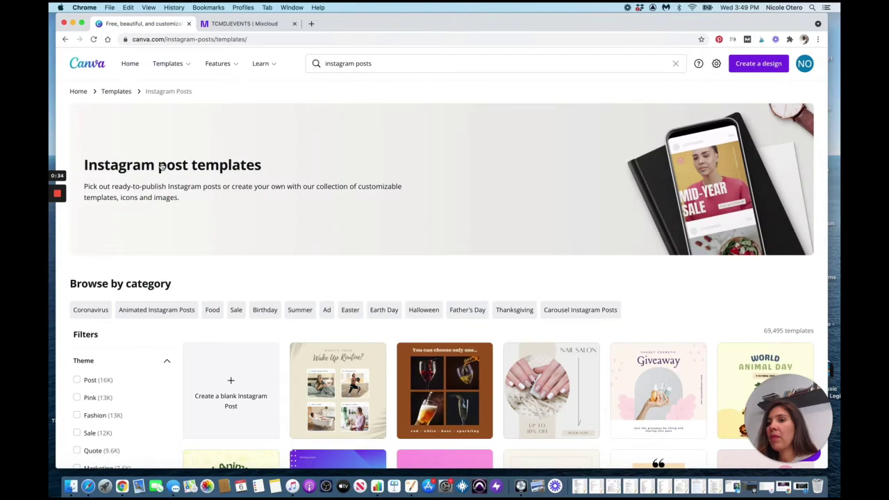
pyautogui.click(255, 210)
pyautogui.scroll(-3, 359, 319)
pyautogui.scroll(-1, 359, 320)
pyautogui.scroll(-1, 359, 319)
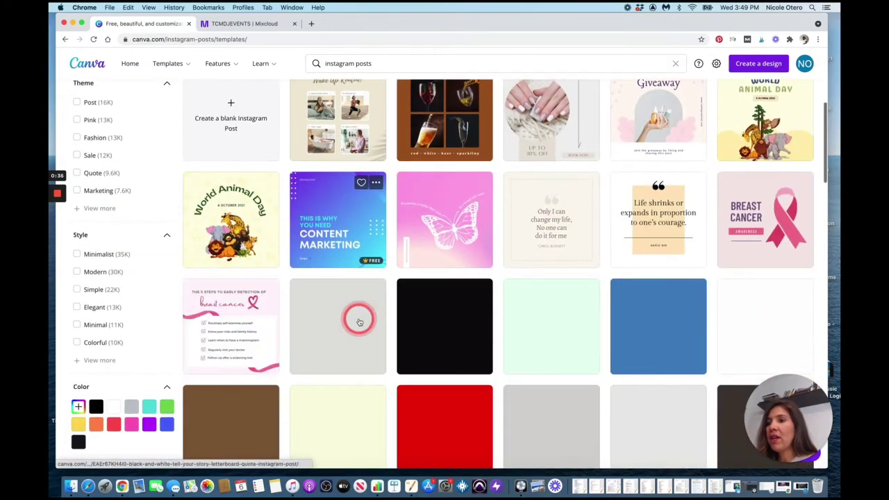
pyautogui.scroll(2, 359, 321)
pyautogui.scroll(2, 359, 321)
# Step: Browse further down and preview the Cyber Monday Clothing Sale (Black Friday) template
pyautogui.scroll(-2, 359, 322)
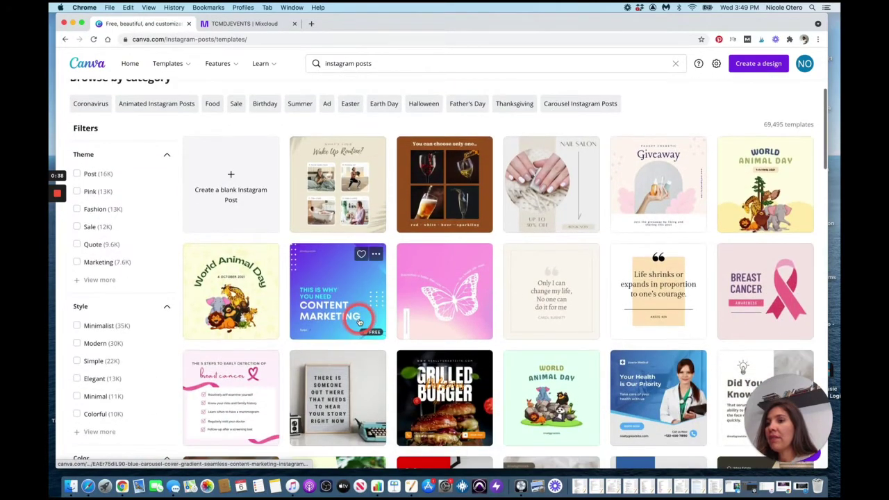
pyautogui.scroll(-3, 359, 321)
pyautogui.scroll(-2, 358, 320)
pyautogui.scroll(-2, 359, 321)
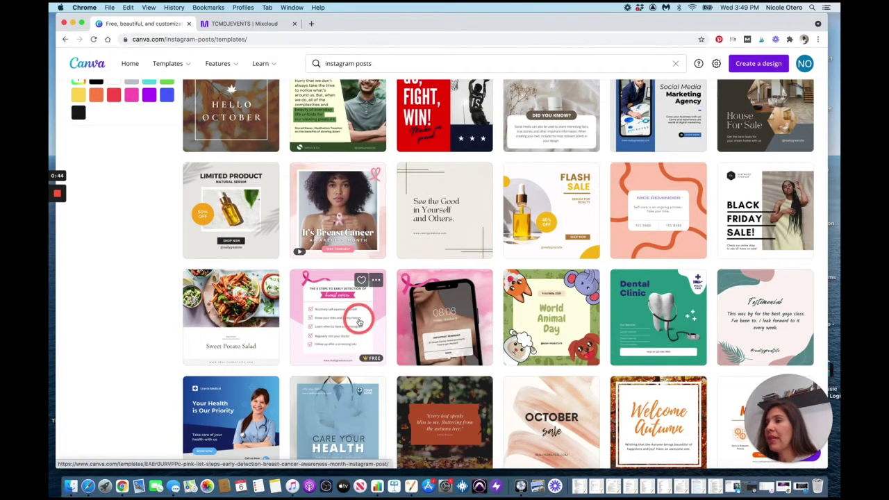
pyautogui.scroll(-1, 359, 320)
pyautogui.scroll(-2, 359, 320)
pyautogui.scroll(4, 356, 317)
pyautogui.moveTo(765, 210)
pyautogui.click(766, 229)
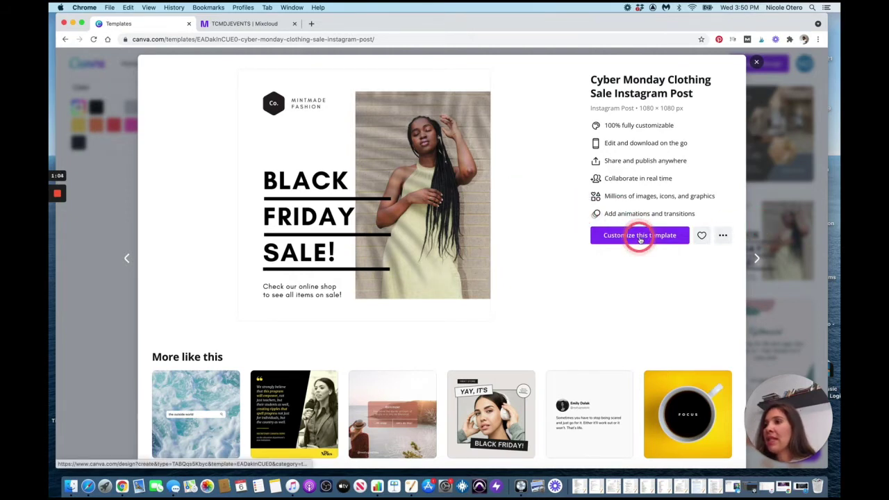
# Step: Customize the Black Friday sale template and select the woman's photo on the canvas
pyautogui.click(639, 236)
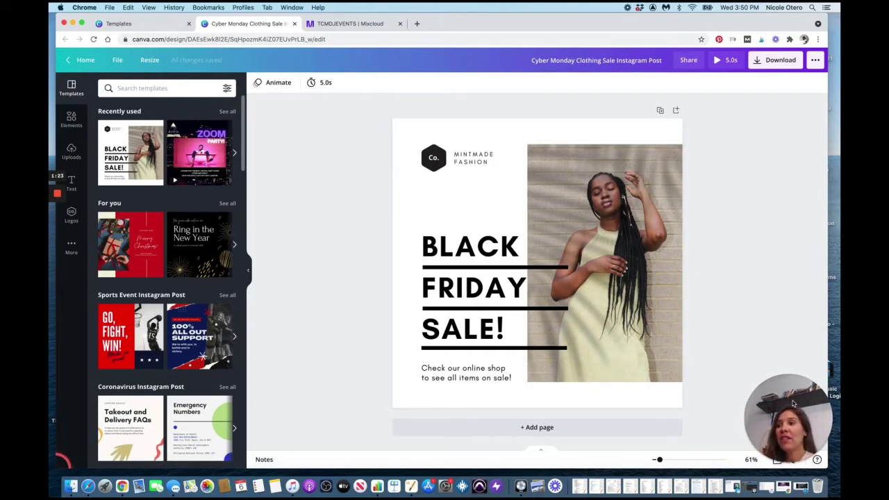
pyautogui.click(607, 205)
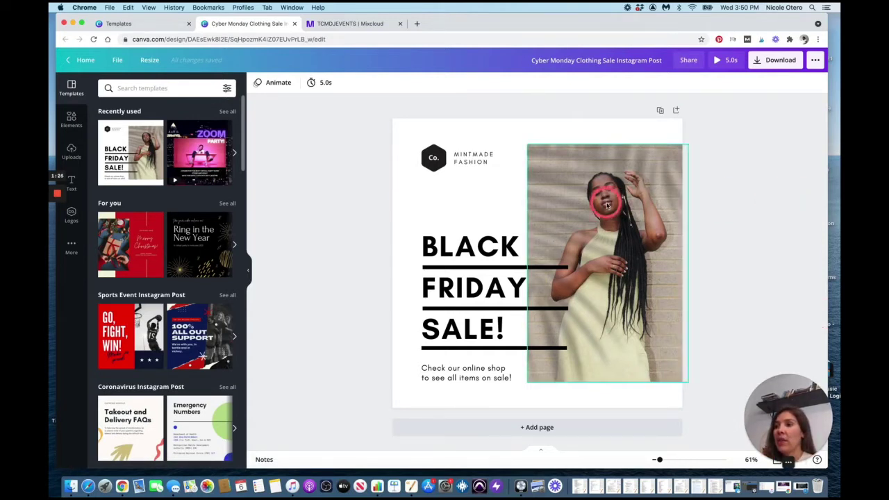
pyautogui.click(607, 205)
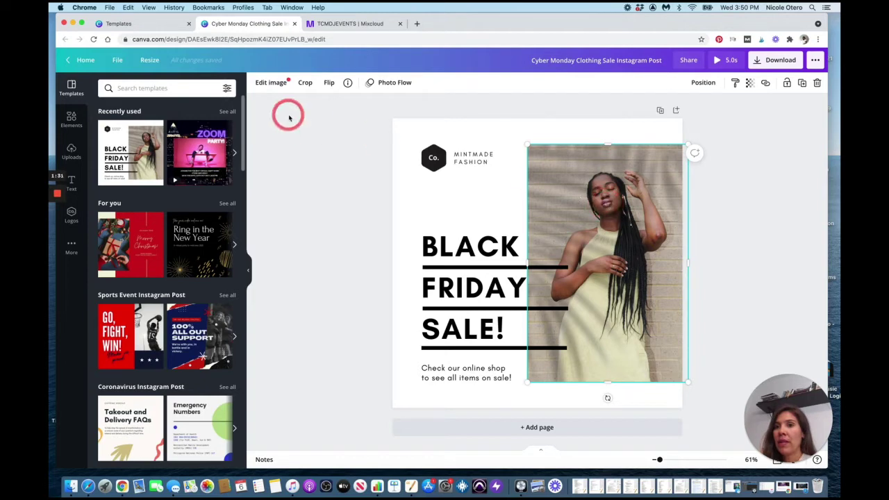
# Step: Upload IMG_7009.jpg and IMG_7010.jpg from the Desktop into Uploads
pyautogui.click(71, 151)
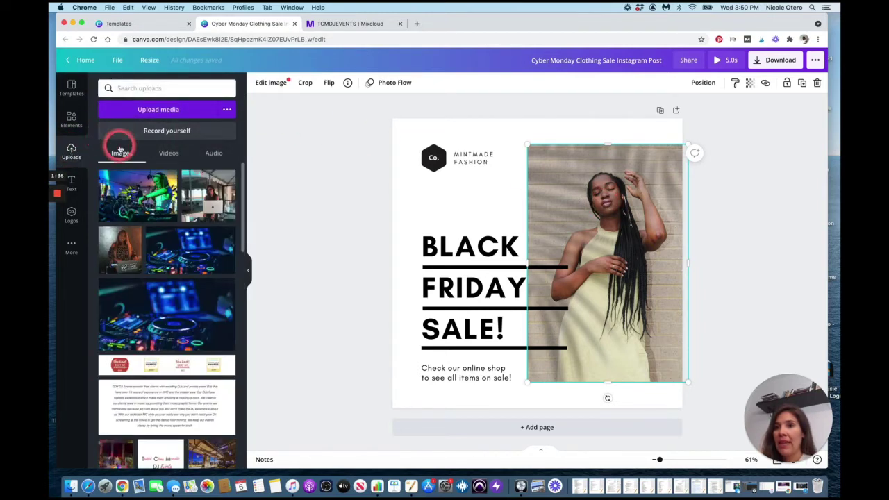
pyautogui.click(164, 113)
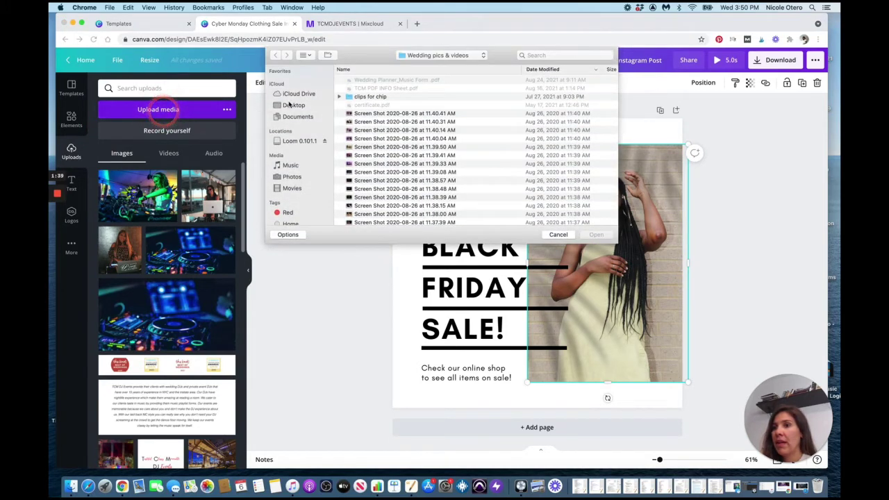
pyautogui.click(291, 105)
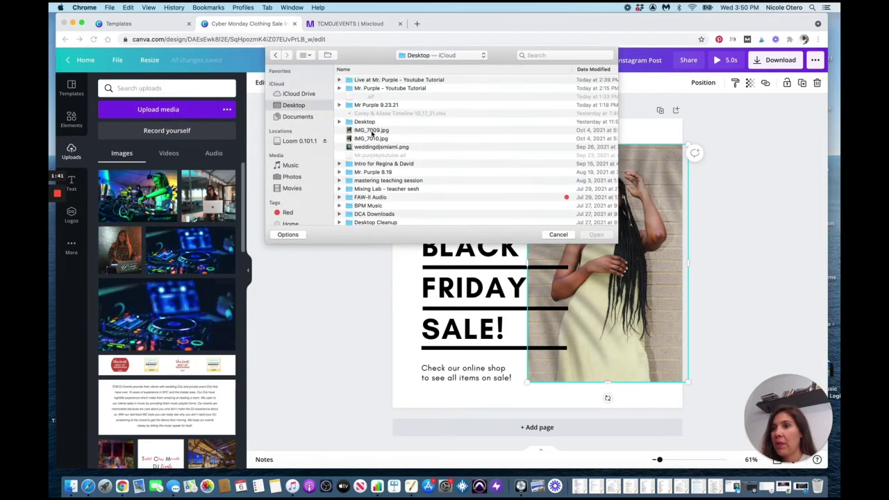
pyautogui.click(372, 132)
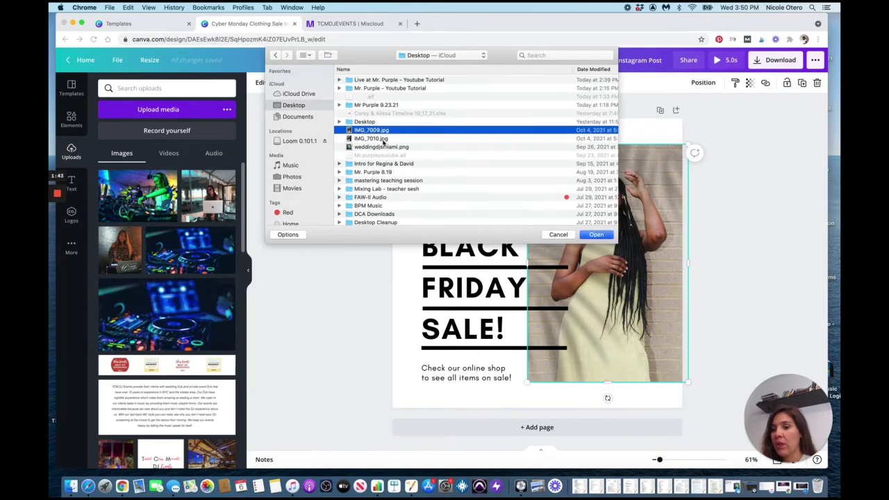
pyautogui.keyDown('shift'); pyautogui.click(382, 140); pyautogui.keyUp('shift')
pyautogui.click(595, 234)
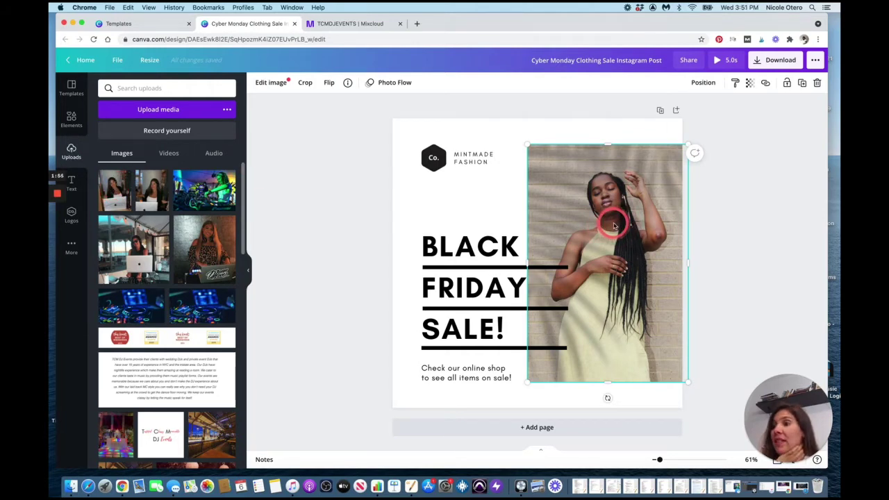
# Step: Replace the woman's photo with the uploaded laptop video and adjust its position and height
pyautogui.press('Delete')
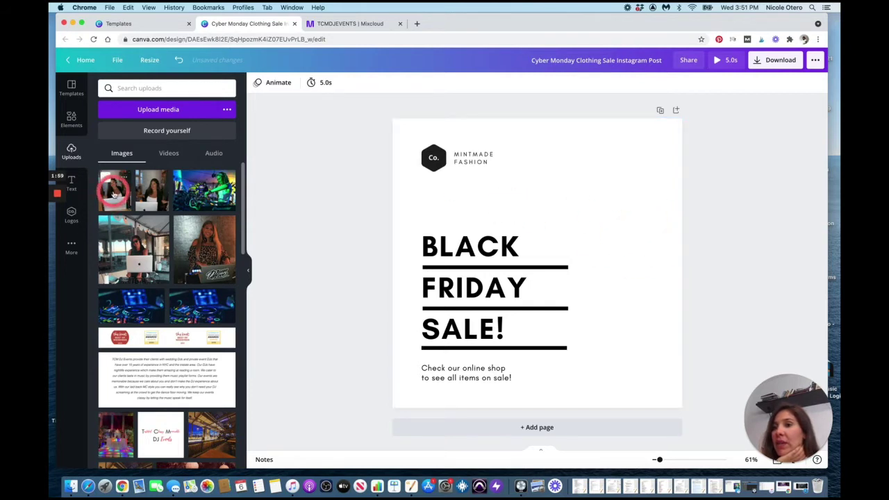
pyautogui.click(113, 195)
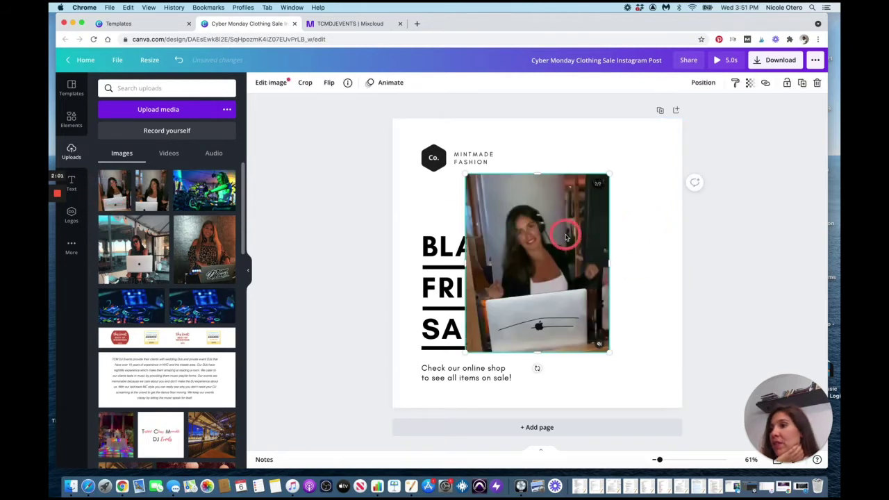
pyautogui.moveTo(580, 235); pyautogui.dragTo(641, 238)
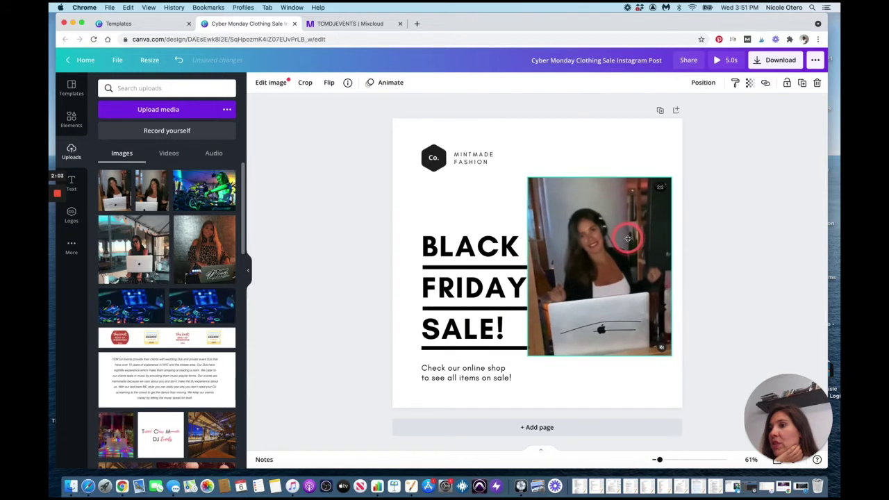
pyautogui.moveTo(600, 179); pyautogui.dragTo(600, 163)
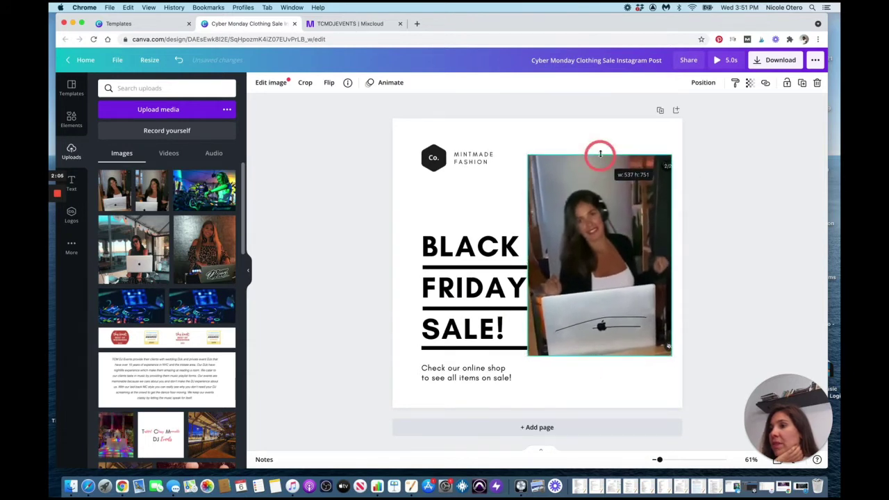
pyautogui.moveTo(599, 152); pyautogui.dragTo(595, 179)
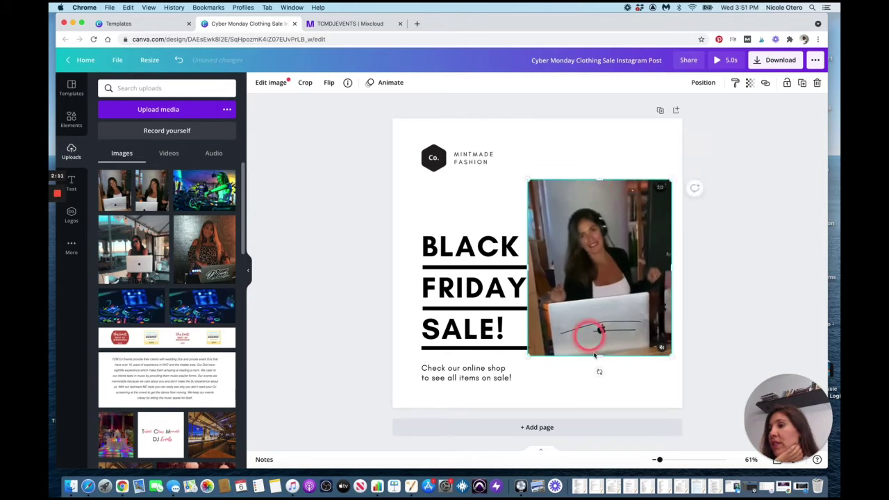
pyautogui.moveTo(600, 356)
pyautogui.mouseDown()
pyautogui.moveTo(597, 369)
pyautogui.moveTo(595, 347)
pyautogui.moveTo(596, 356)
pyautogui.mouseUp()
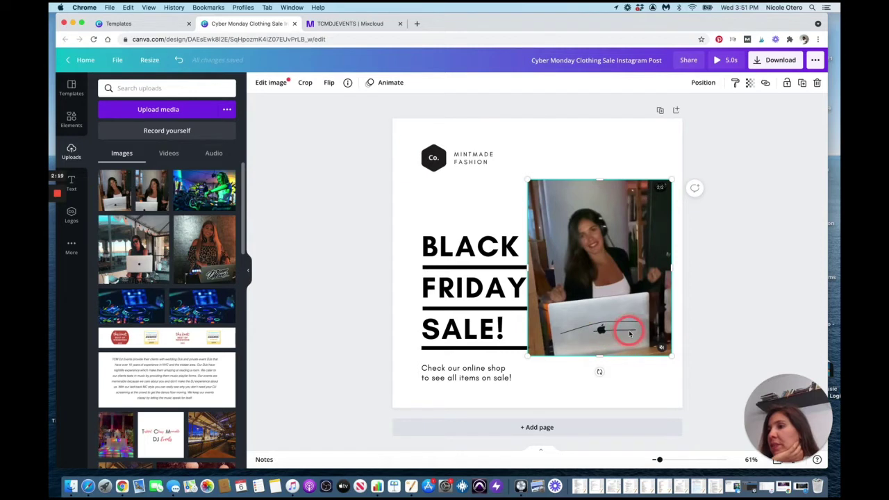
# Step: Re-add the laptop video, move it right to uncover the headline, and shrink it
pyautogui.press('Delete')
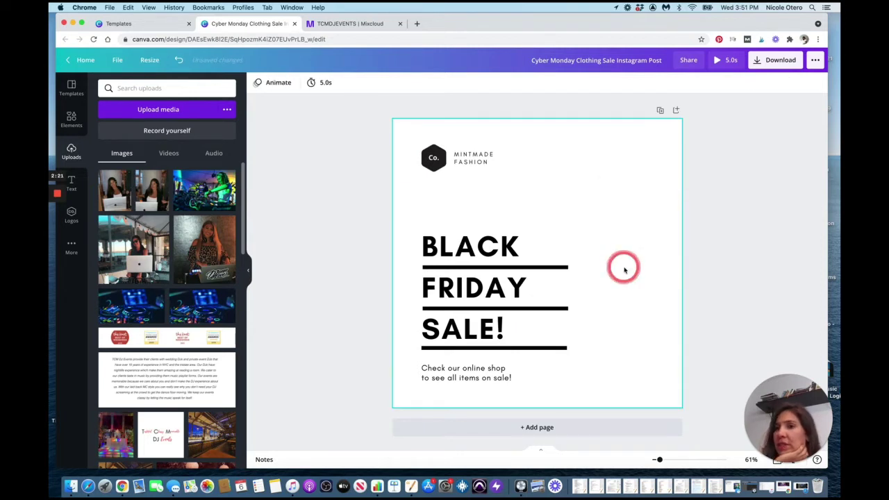
pyautogui.click(148, 186)
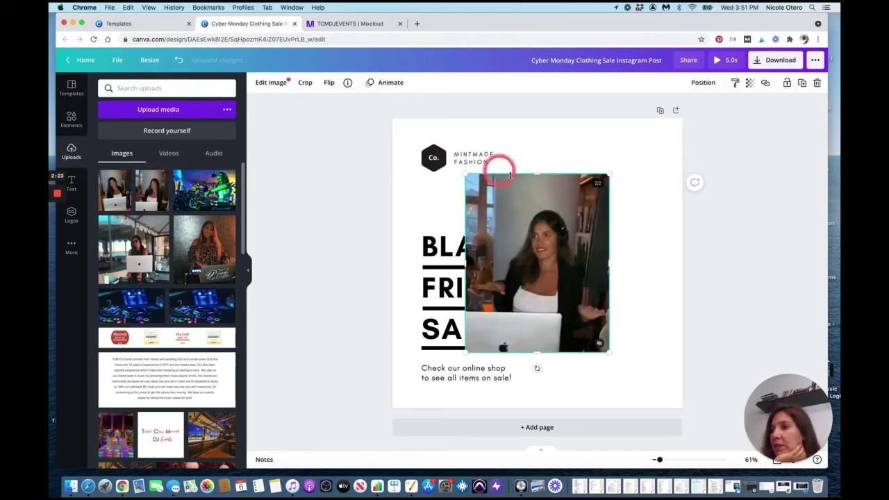
pyautogui.moveTo(536, 203); pyautogui.dragTo(604, 212)
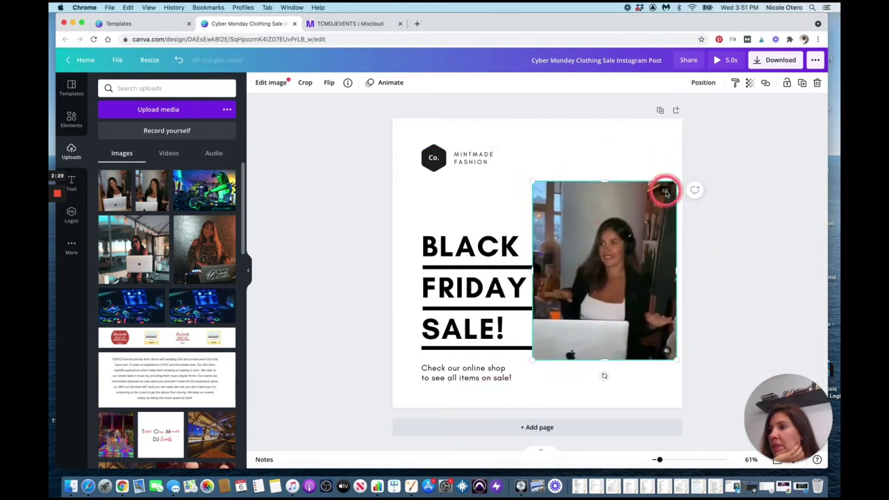
pyautogui.moveTo(665, 192); pyautogui.dragTo(675, 179)
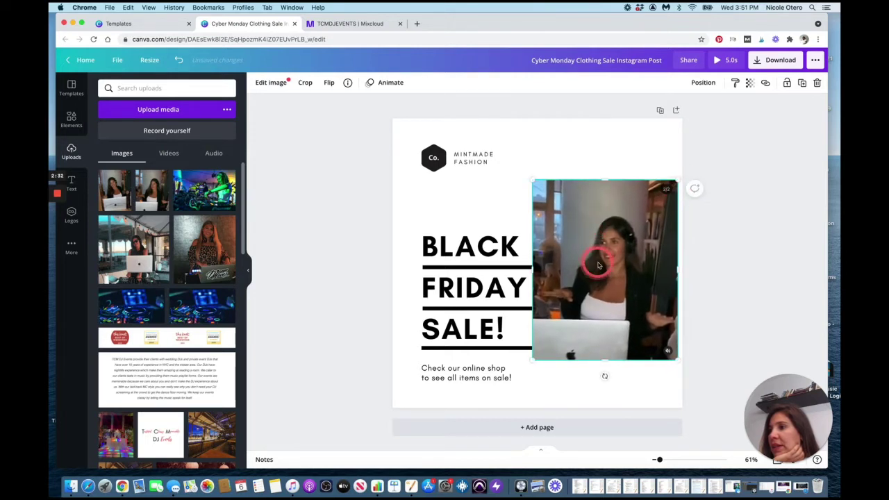
# Step: Move the BLACK FRIDAY SALE! headline forward so its underlines sit over the video
pyautogui.click(496, 272)
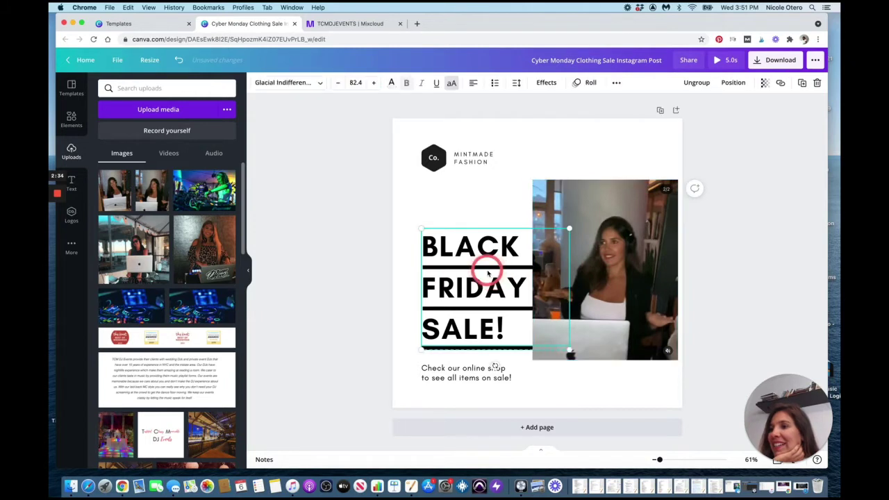
pyautogui.click(485, 271)
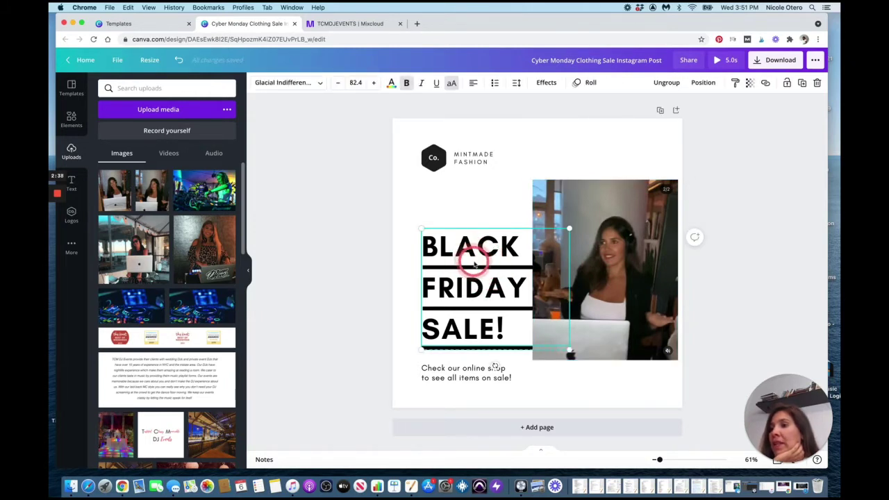
pyautogui.click(563, 213)
pyautogui.click(495, 249)
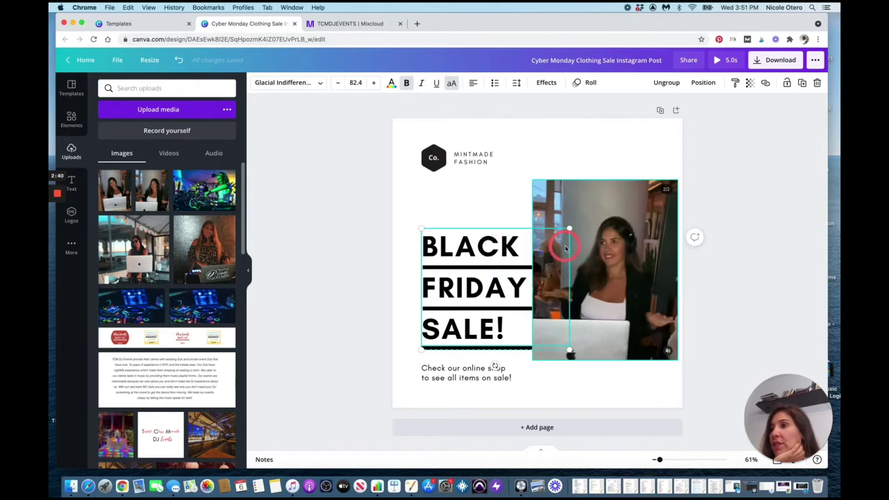
pyautogui.click(472, 244)
pyautogui.click(704, 82)
pyautogui.click(601, 109)
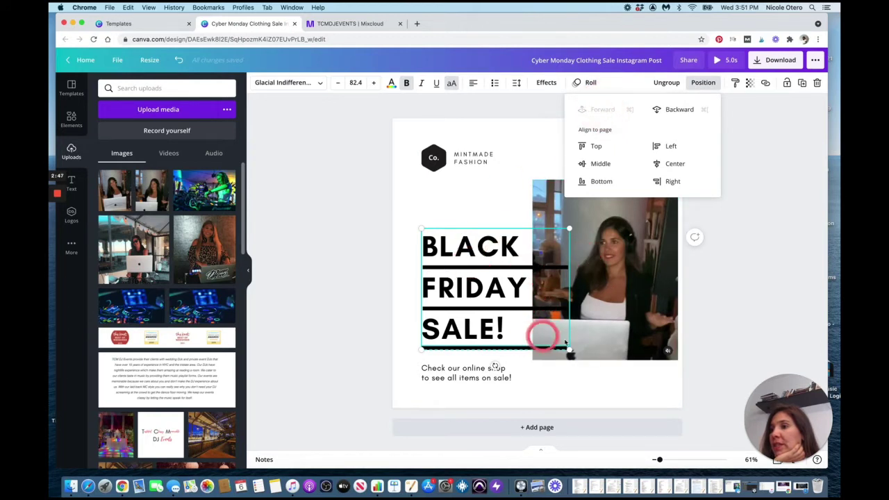
pyautogui.click(749, 254)
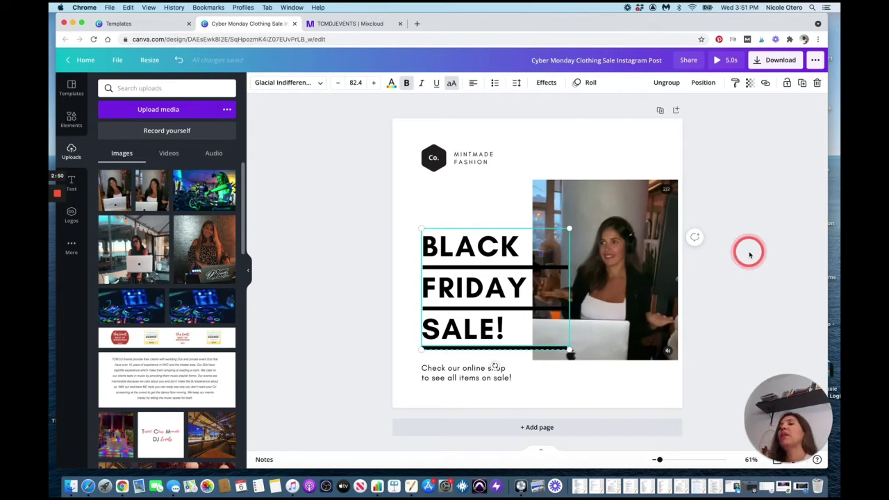
pyautogui.click(484, 156)
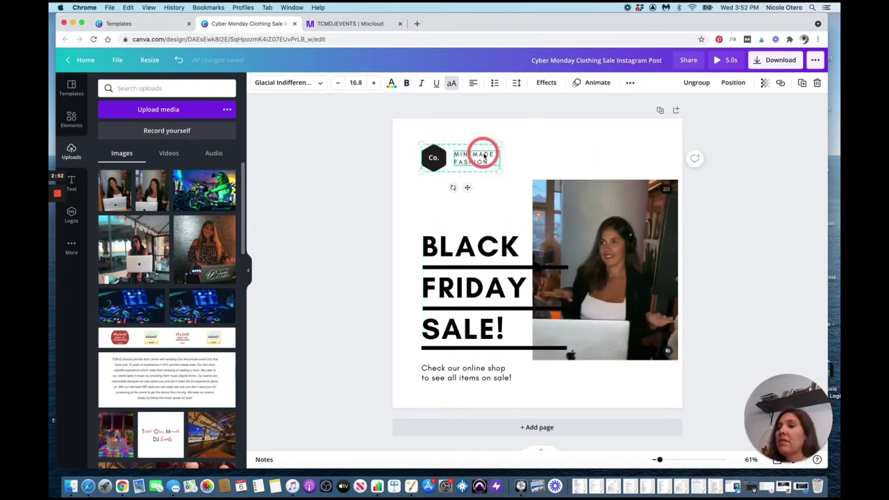
# Step: Change the MINTMADE FASHION brand text to DJ NICOLE OTERO
pyautogui.click(483, 155)
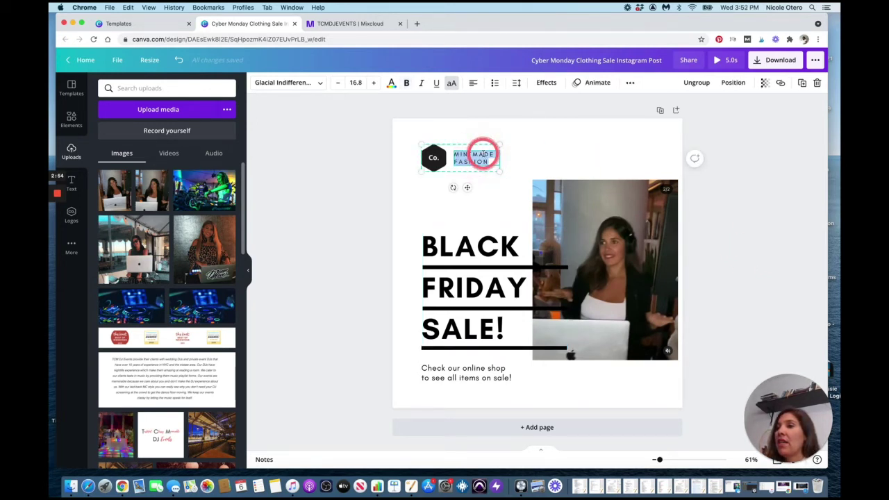
pyautogui.moveTo(482, 154); pyautogui.dragTo(495, 157)
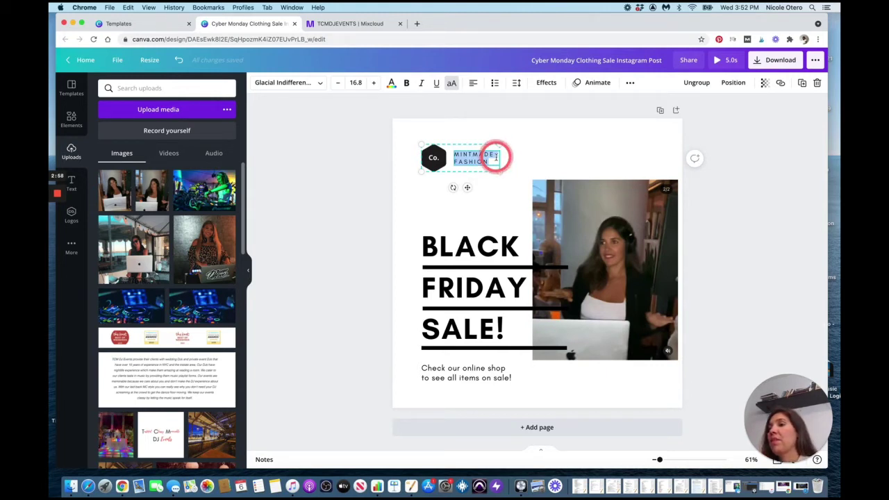
pyautogui.write('DJ NICOLE')
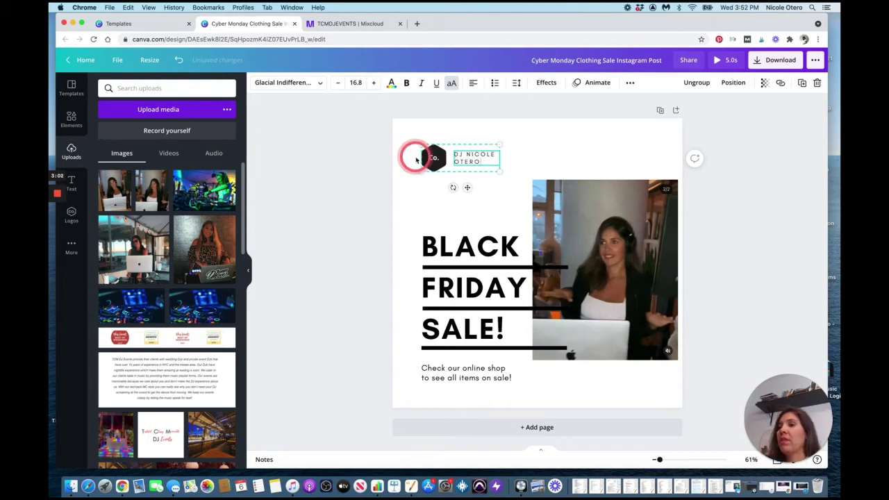
# Step: Delete the round Co. logo from the top of the design
pyautogui.click(435, 158)
pyautogui.doubleClick(436, 159)
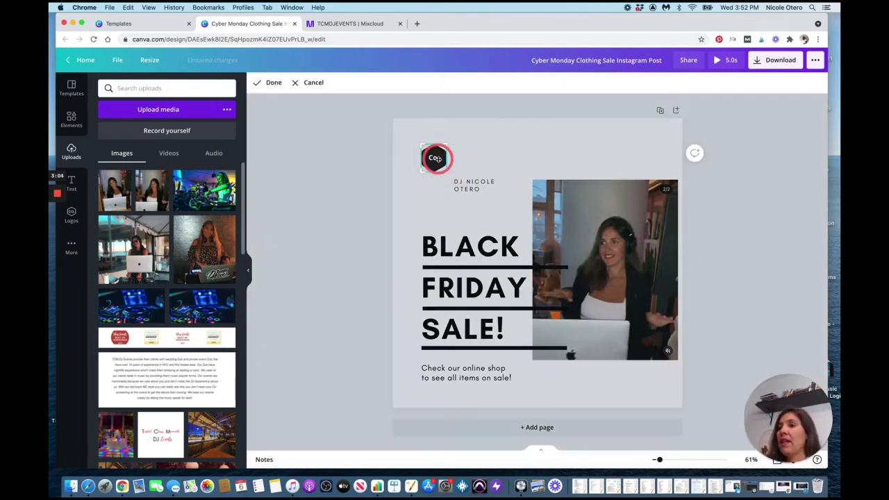
pyautogui.moveTo(434, 159); pyautogui.dragTo(439, 157)
pyautogui.press('Return')
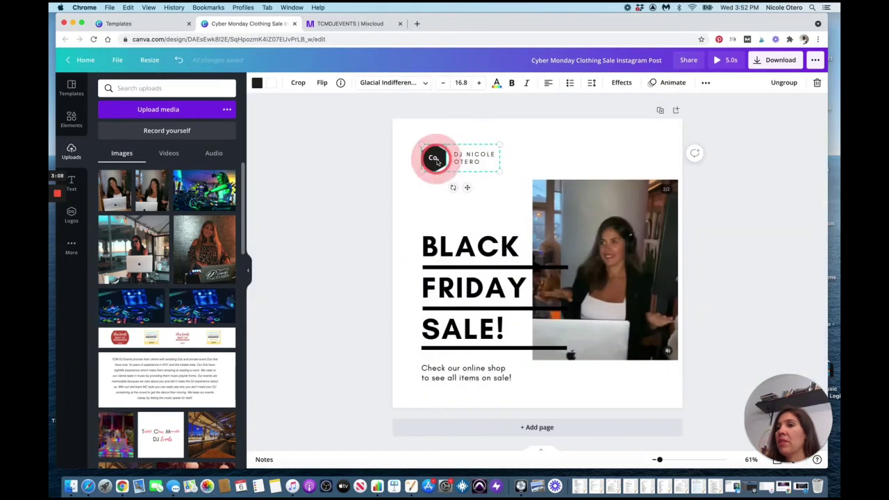
pyautogui.click(436, 160)
pyautogui.press('Delete')
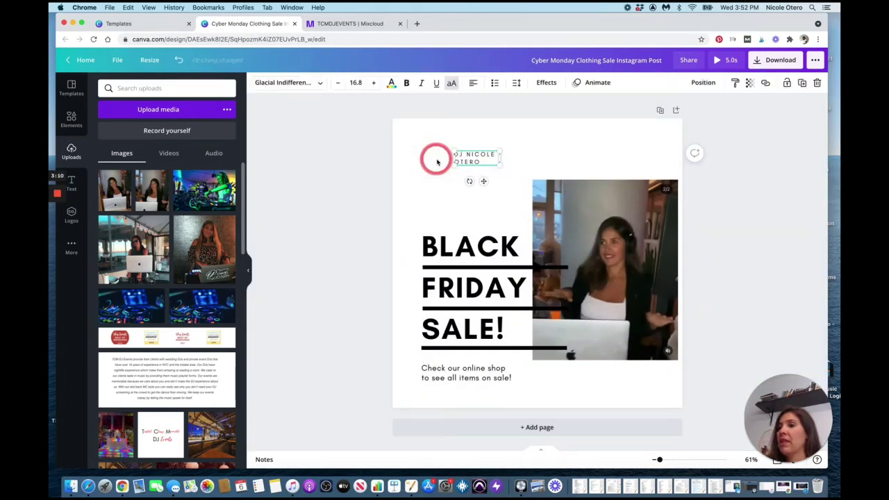
# Step: Move the DJ NICOLE OTERO title to the left margin and enlarge it
pyautogui.click(525, 139)
pyautogui.click(474, 155)
pyautogui.moveTo(475, 157); pyautogui.dragTo(443, 154)
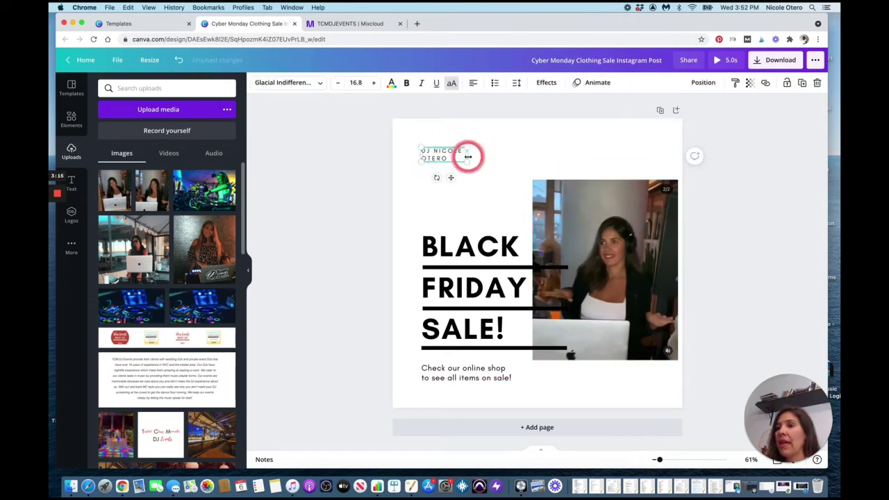
pyautogui.moveTo(464, 160)
pyautogui.mouseDown()
pyautogui.moveTo(505, 173)
pyautogui.moveTo(572, 155)
pyautogui.mouseUp()
pyautogui.click(627, 143)
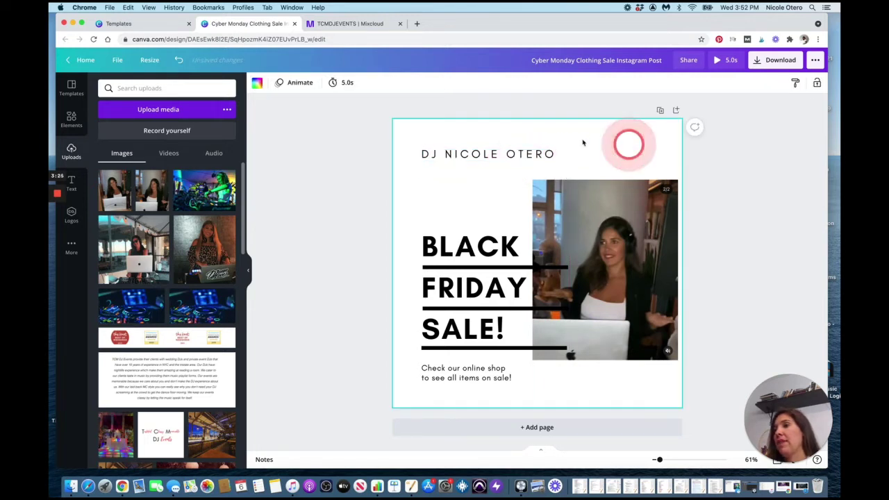
pyautogui.click(496, 151)
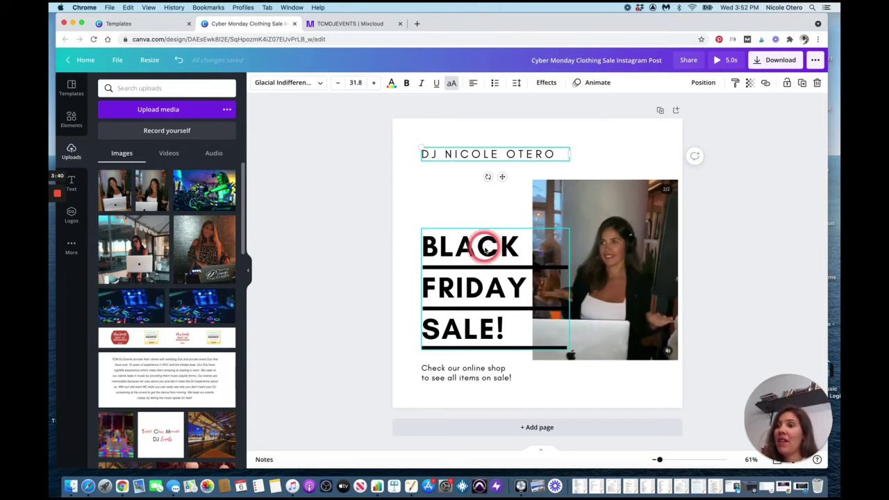
# Step: Replace the word BLACK with LIVE in the headline
pyautogui.click(498, 253)
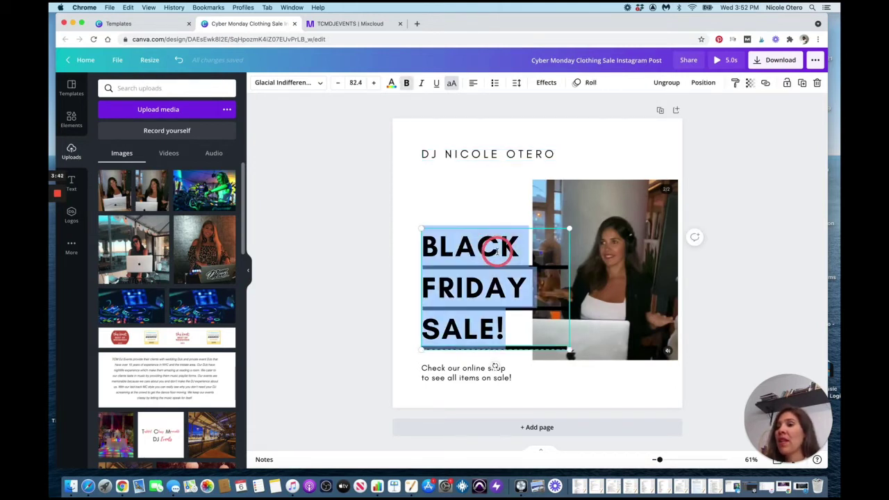
pyautogui.click(509, 251)
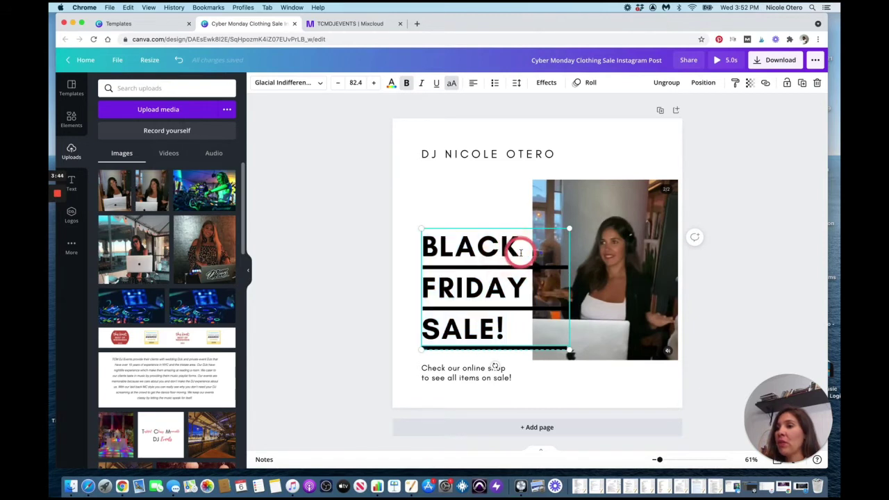
pyautogui.moveTo(520, 252); pyautogui.dragTo(422, 247)
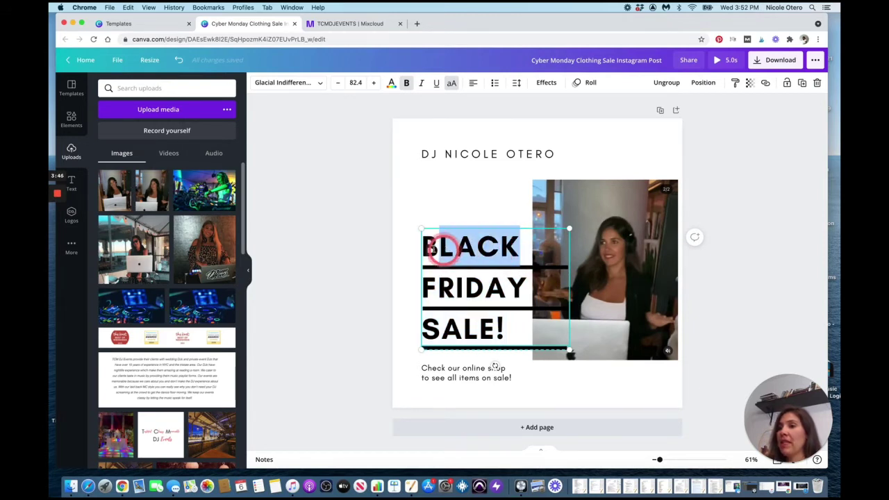
pyautogui.write('LIVE @')
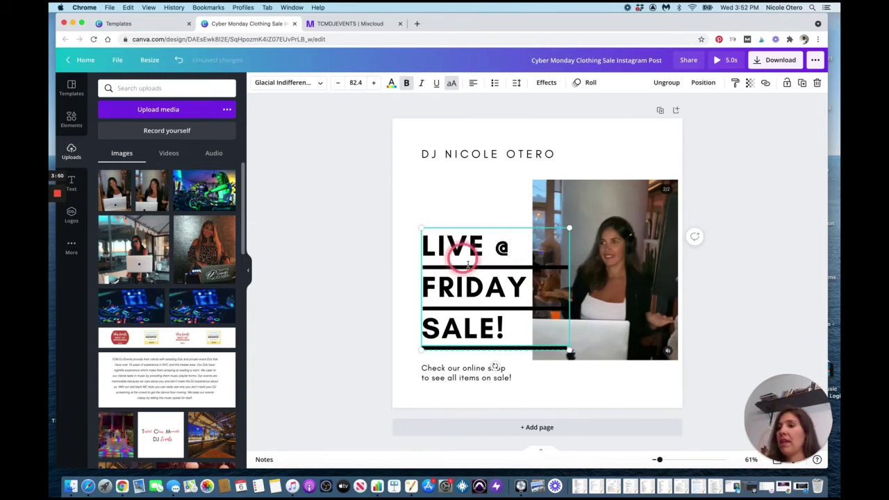
# Step: Change FRIDAY to MR. and SALE! to PURPLE in the headline
pyautogui.tripleClick(497, 286)
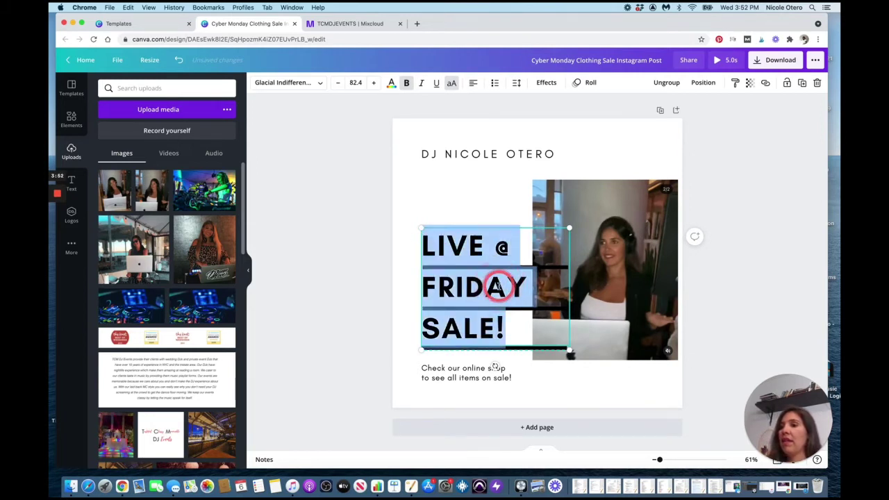
pyautogui.click(497, 286)
pyautogui.doubleClick(497, 286)
pyautogui.write('M')
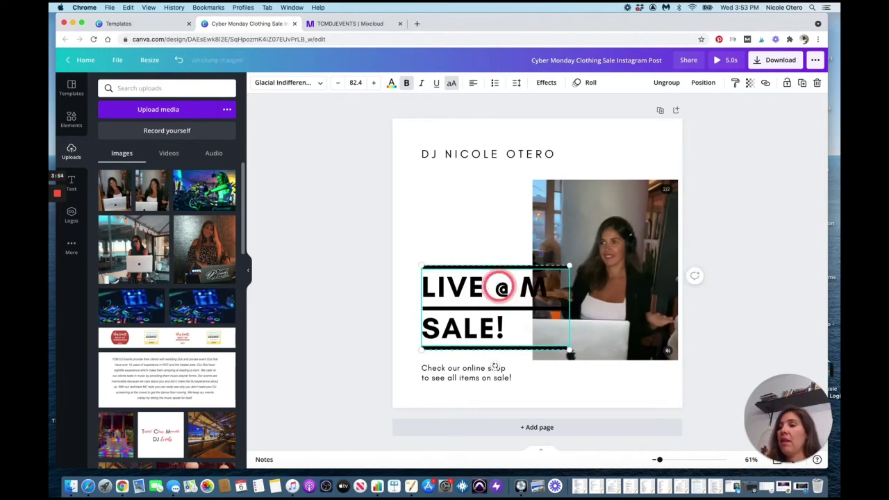
pyautogui.write('R.')
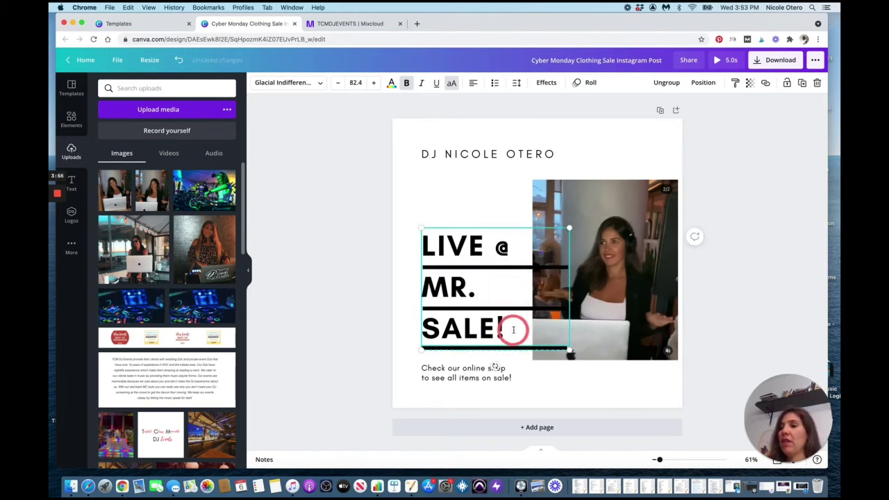
pyautogui.moveTo(514, 327); pyautogui.dragTo(433, 325)
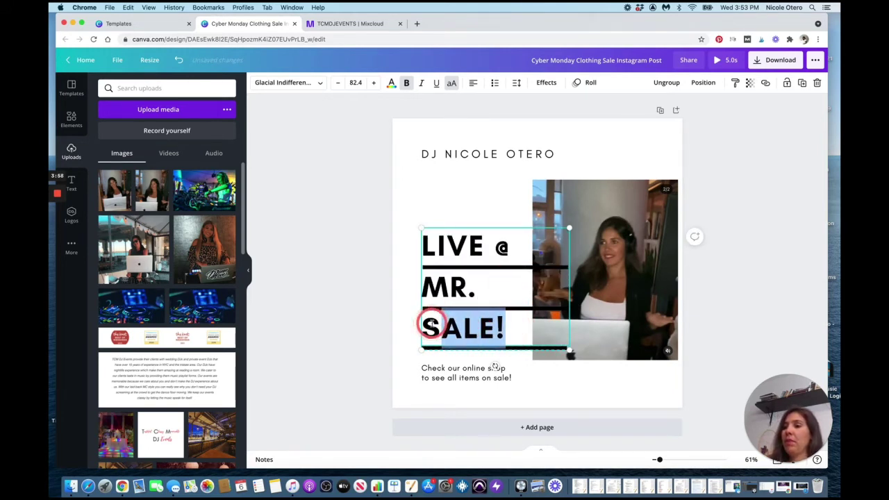
pyautogui.press('BackSpace')
pyautogui.press('BackSpace')
pyautogui.write('urpl')
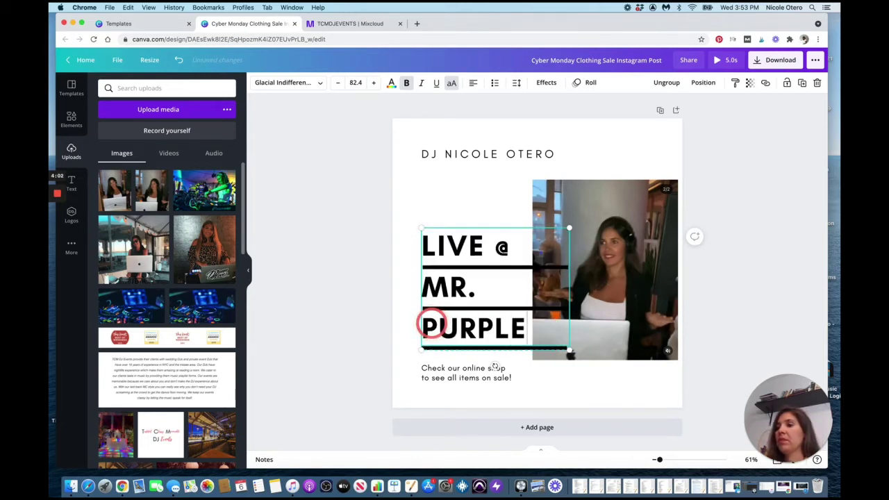
# Step: Rewrite the caption under the headline as 'Old school house set' with date 9.23.21
pyautogui.click(452, 367)
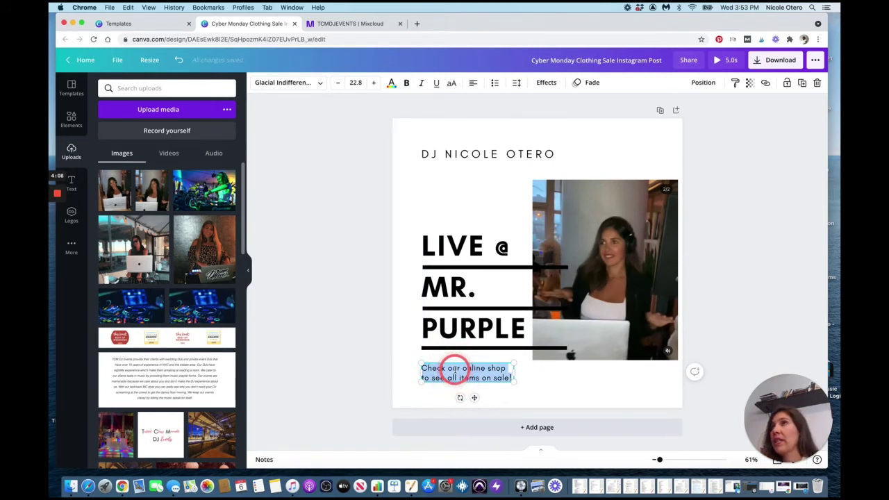
pyautogui.write('Old school house set')
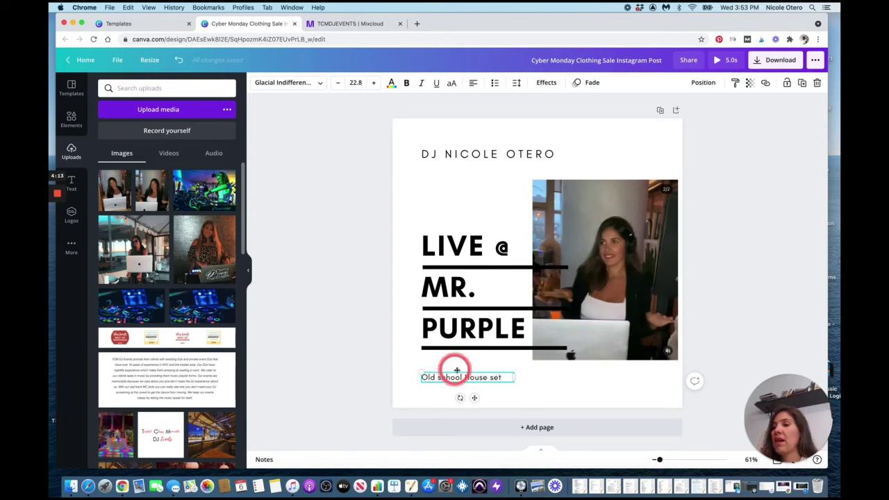
pyautogui.press('BackSpace')
pyautogui.write('H')
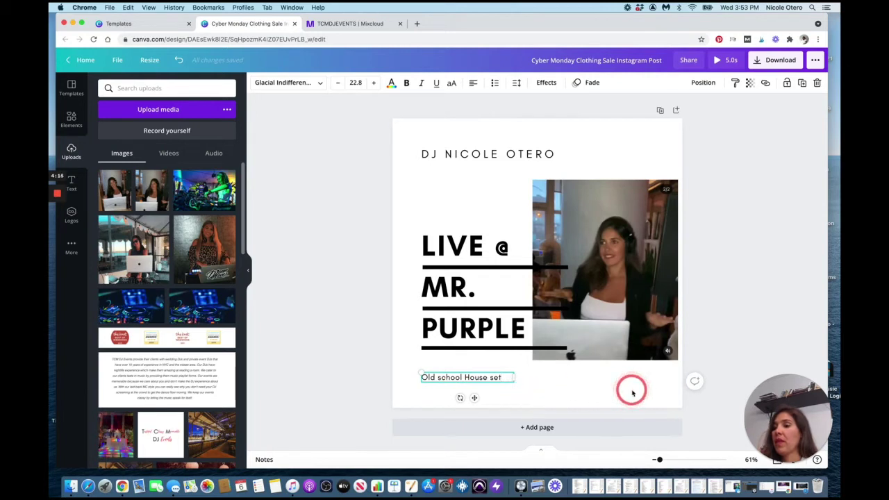
pyautogui.write('23.21')
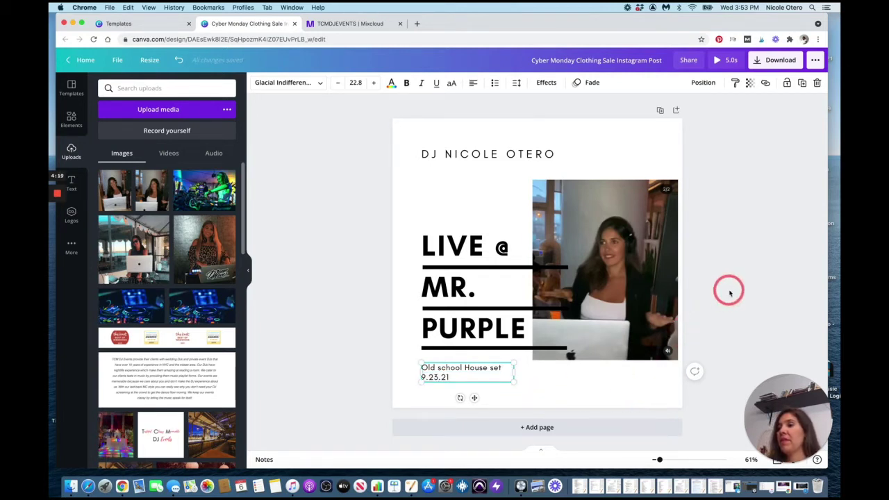
pyautogui.click(757, 250)
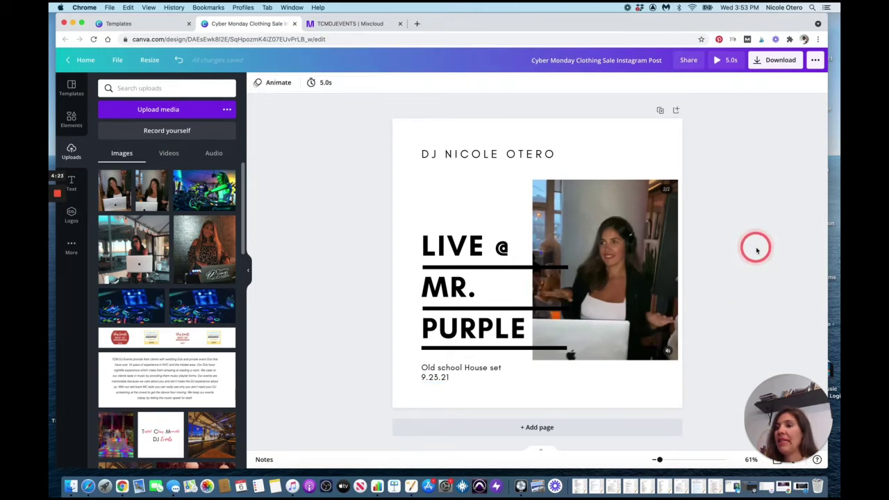
# Step: Set the DJ video's transparency to about 95
pyautogui.click(640, 233)
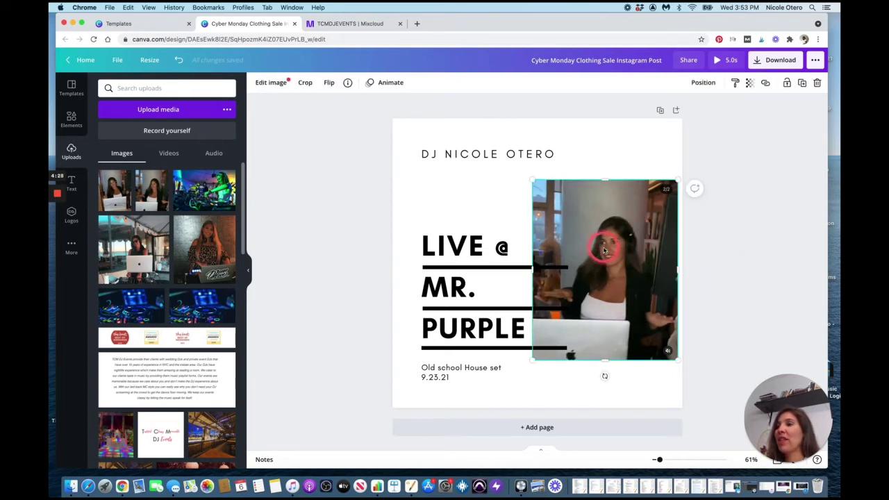
pyautogui.click(749, 83)
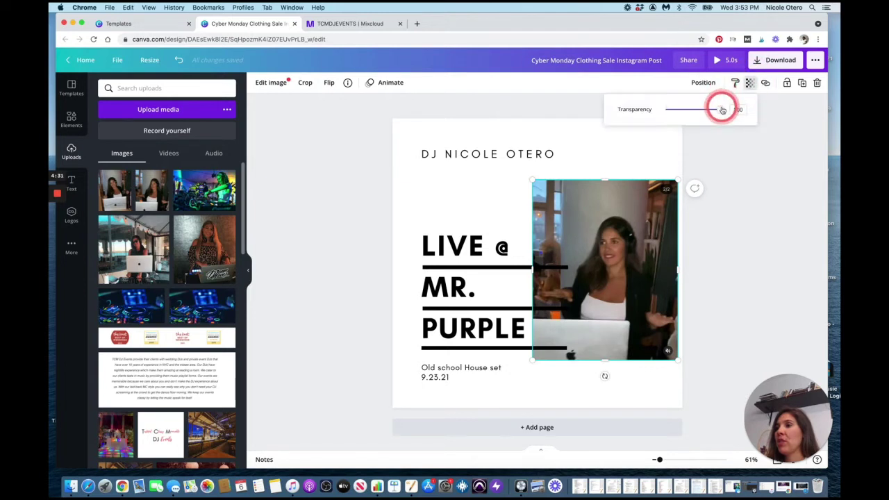
pyautogui.moveTo(725, 109)
pyautogui.mouseDown()
pyautogui.moveTo(699, 109)
pyautogui.moveTo(718, 118)
pyautogui.mouseUp()
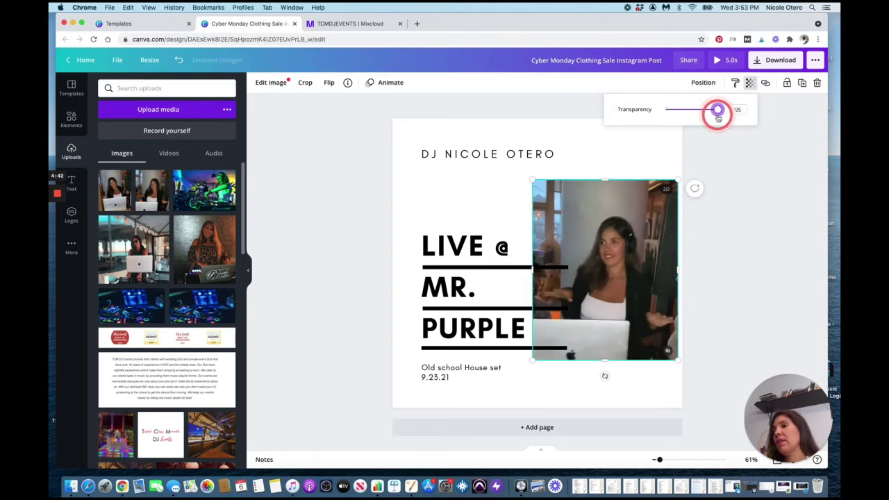
pyautogui.click(742, 199)
# Step: Color the LIVE @ MR. PURPLE headline text purple
pyautogui.click(627, 144)
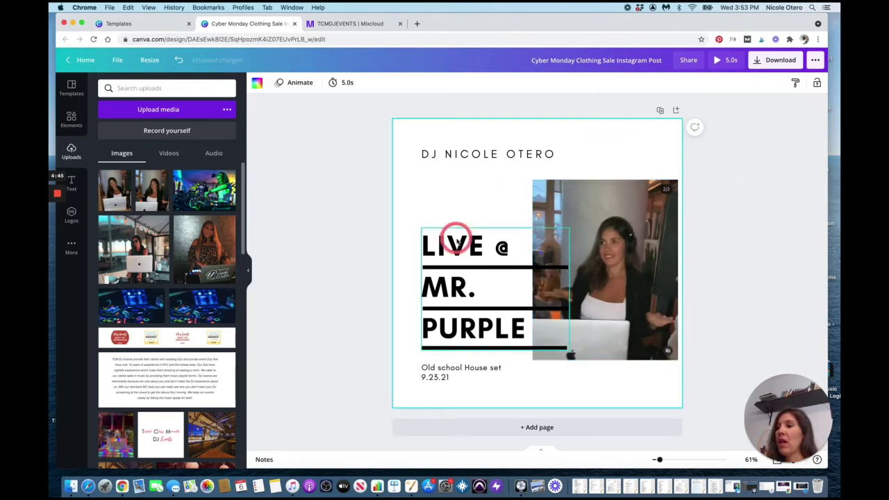
pyautogui.click(453, 264)
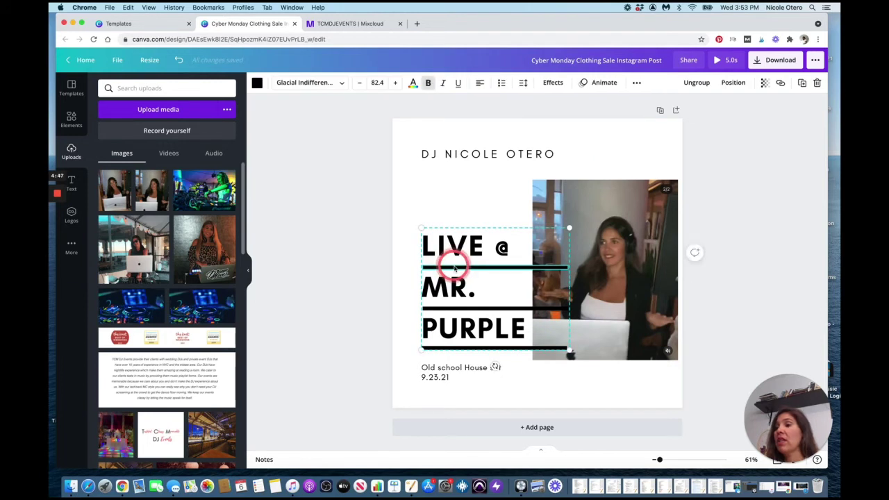
pyautogui.click(413, 83)
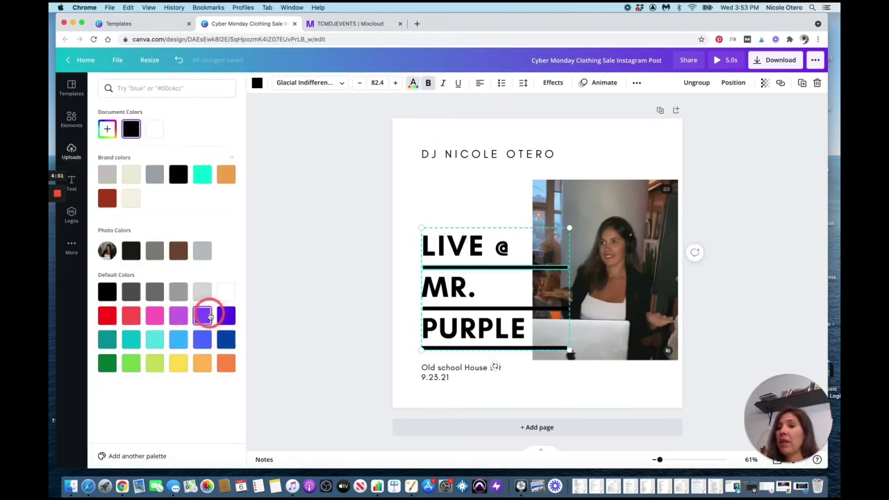
pyautogui.click(202, 316)
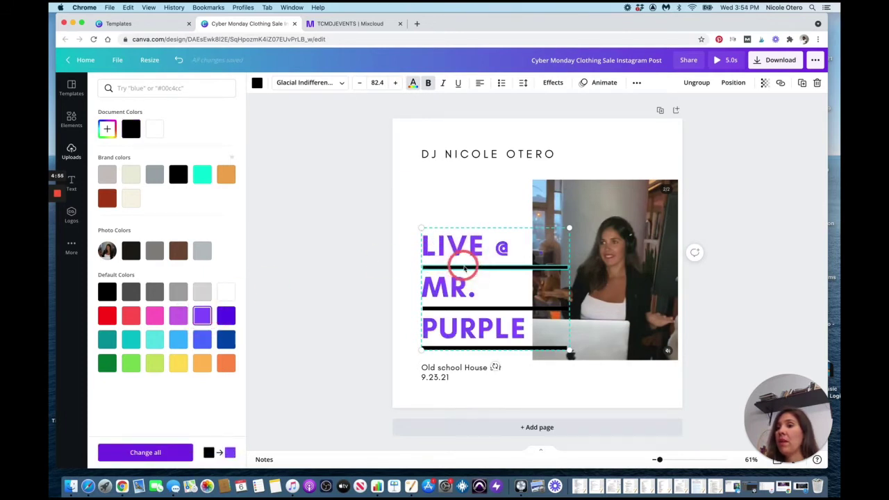
pyautogui.click(202, 316)
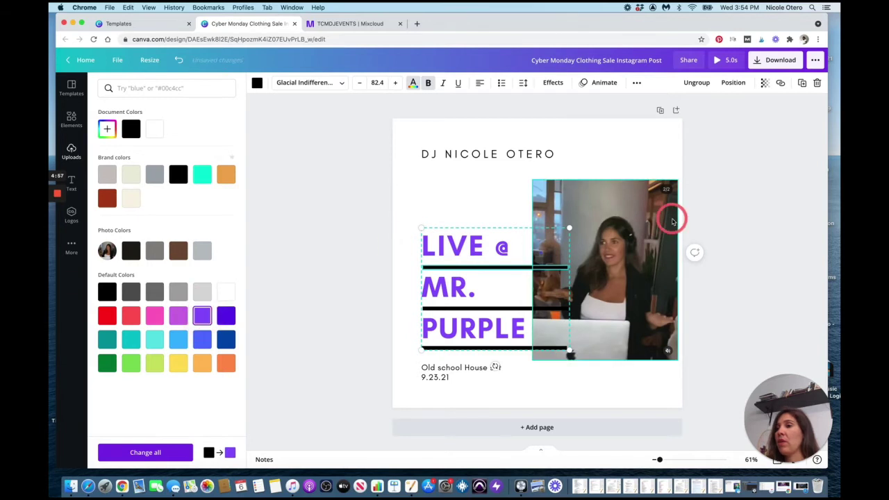
# Step: Turn the black underline beneath PURPLE to the purple document colour
pyautogui.click(517, 283)
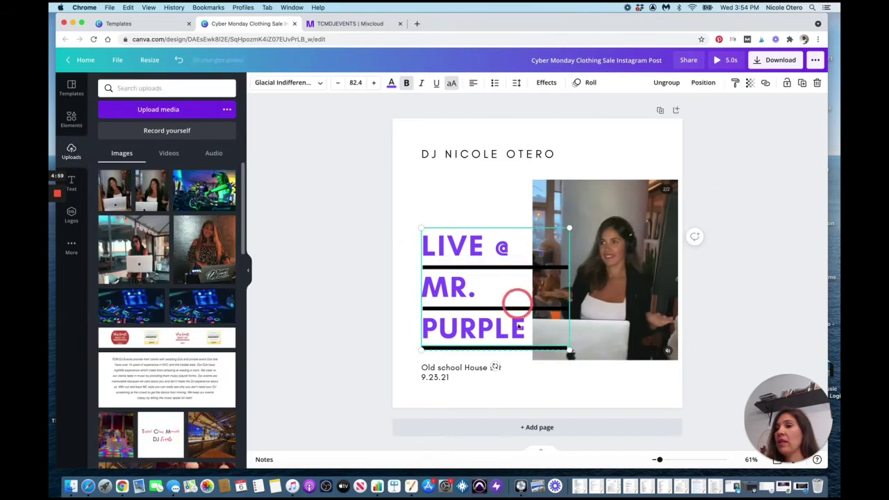
pyautogui.click(529, 350)
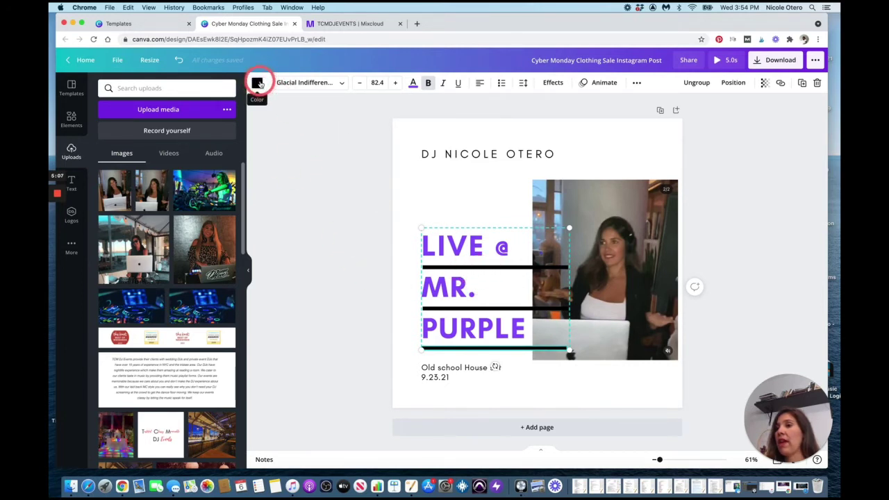
pyautogui.click(257, 82)
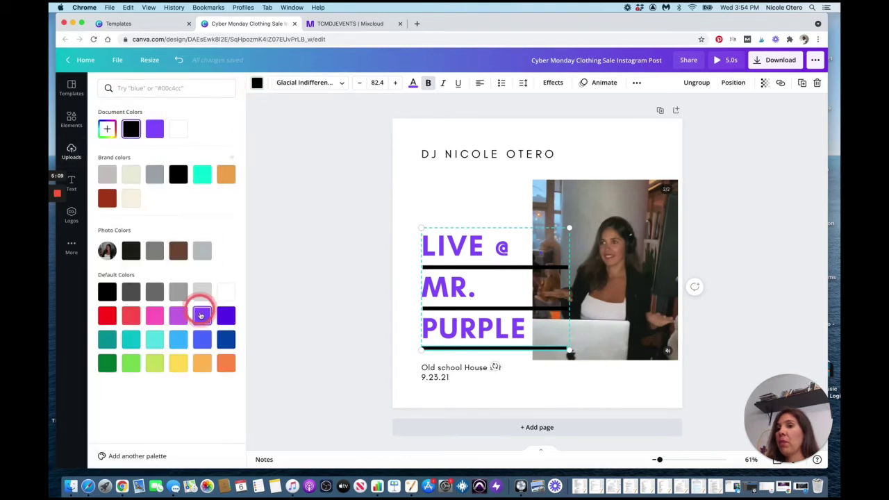
pyautogui.click(201, 315)
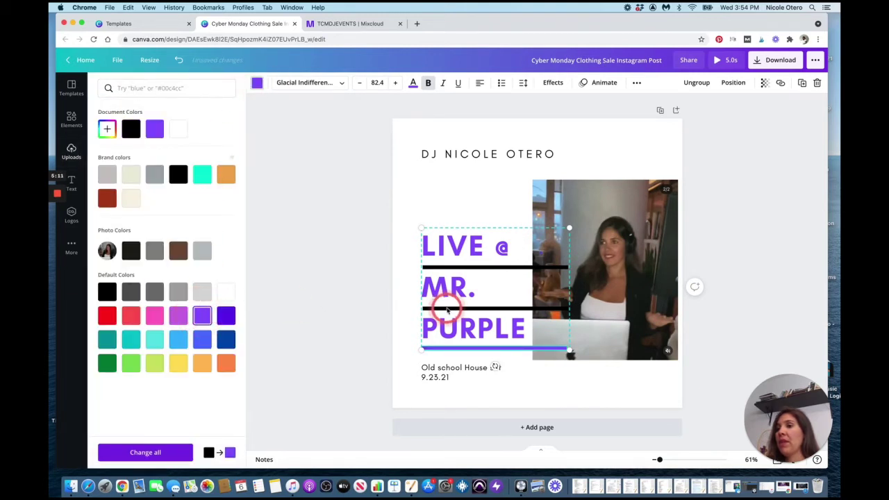
# Step: Make the underlines beneath MR. and LIVE @ purple as well
pyautogui.click(446, 309)
pyautogui.click(256, 83)
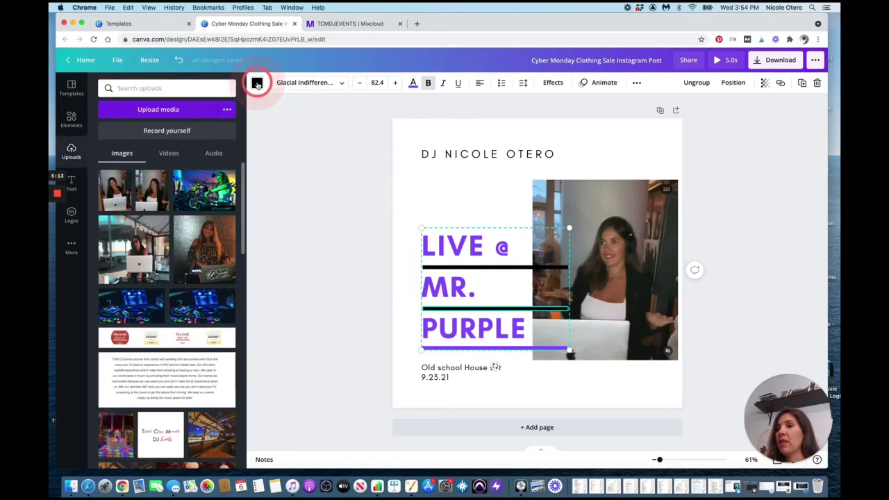
pyautogui.click(256, 82)
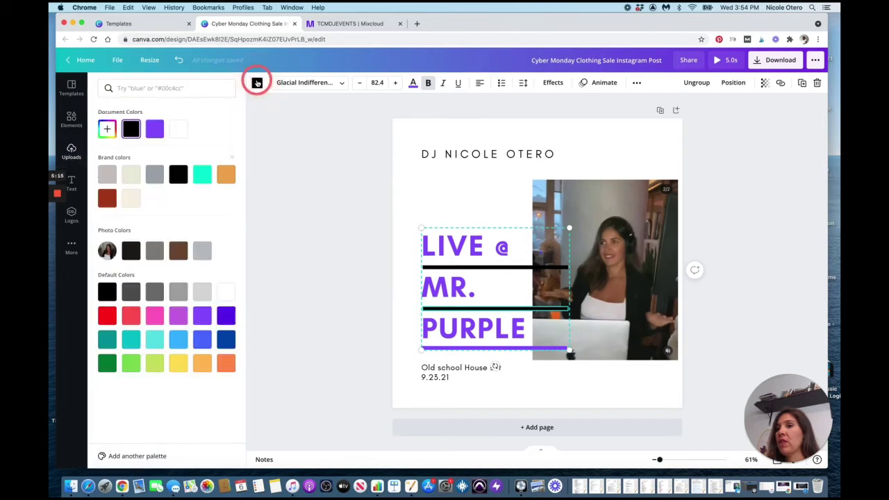
pyautogui.click(154, 129)
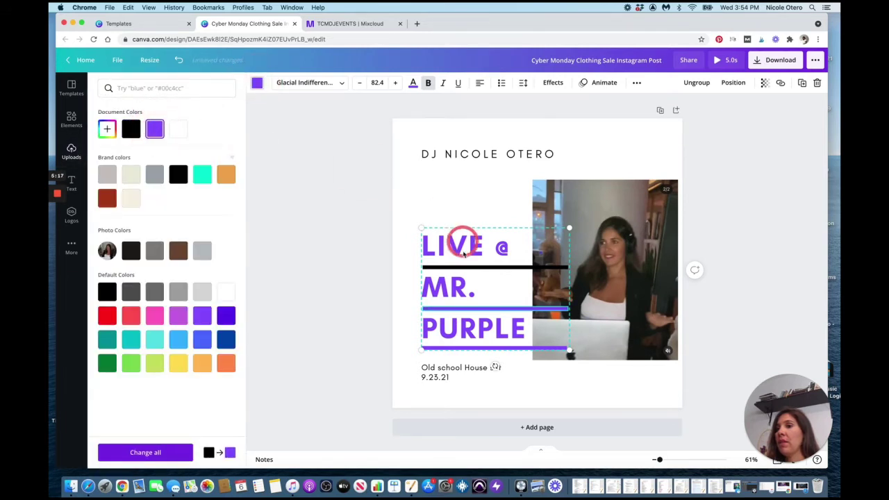
pyautogui.click(465, 267)
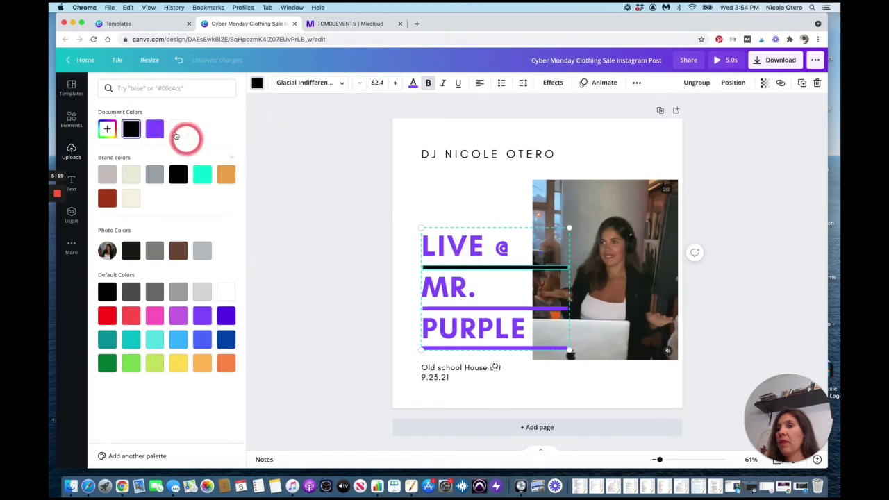
pyautogui.click(155, 127)
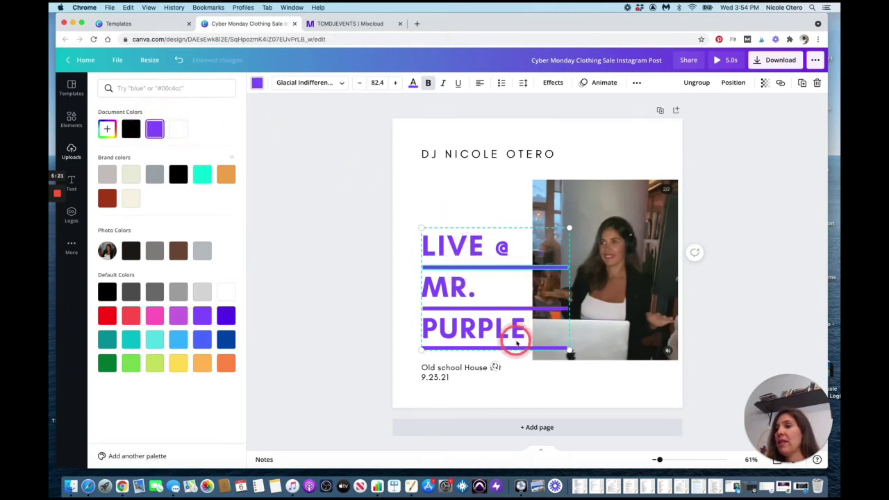
pyautogui.click(506, 152)
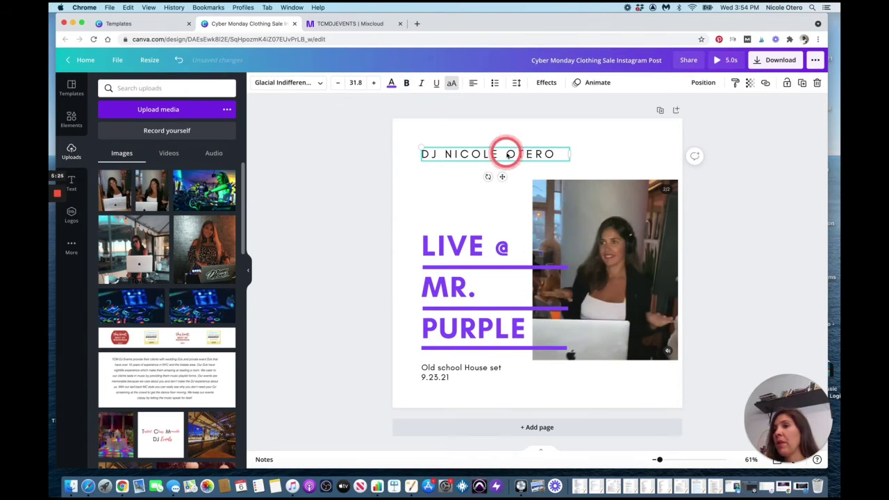
pyautogui.click(406, 84)
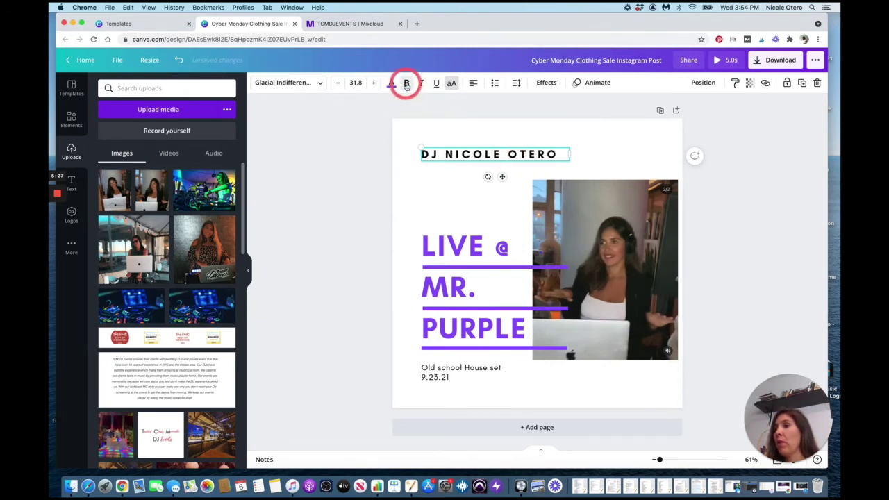
pyautogui.click(458, 368)
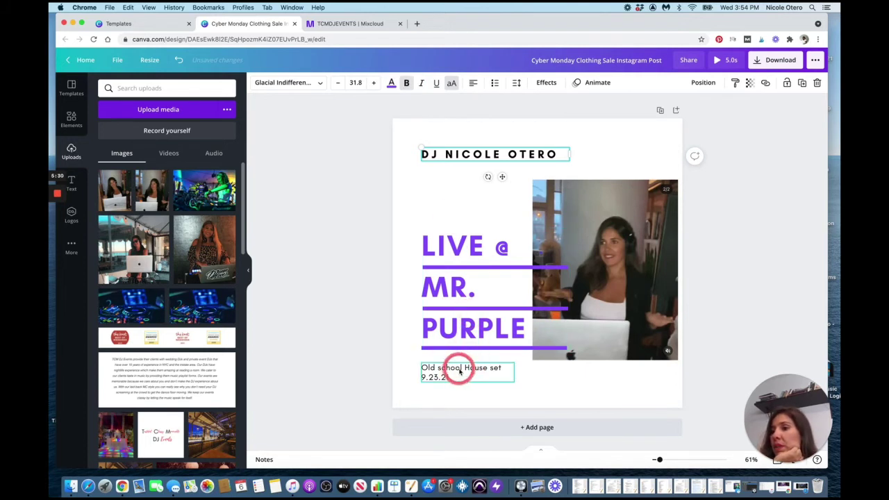
pyautogui.click(406, 82)
pyautogui.click(757, 191)
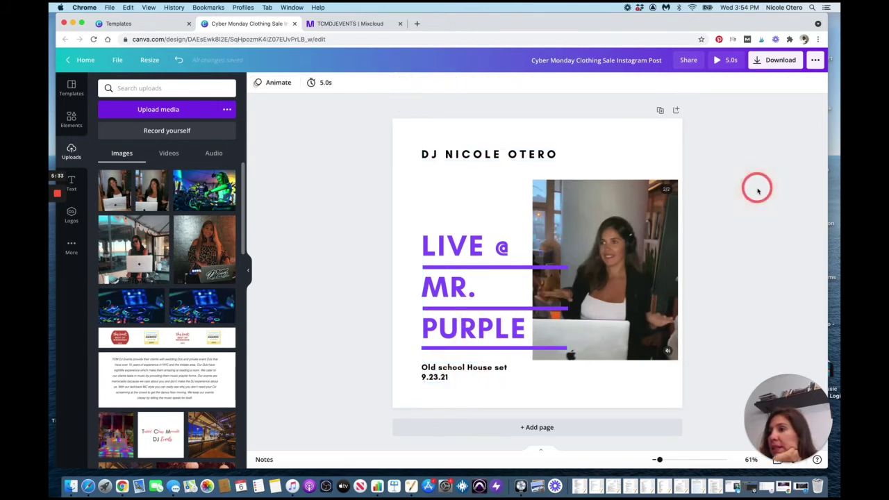
pyautogui.click(667, 352)
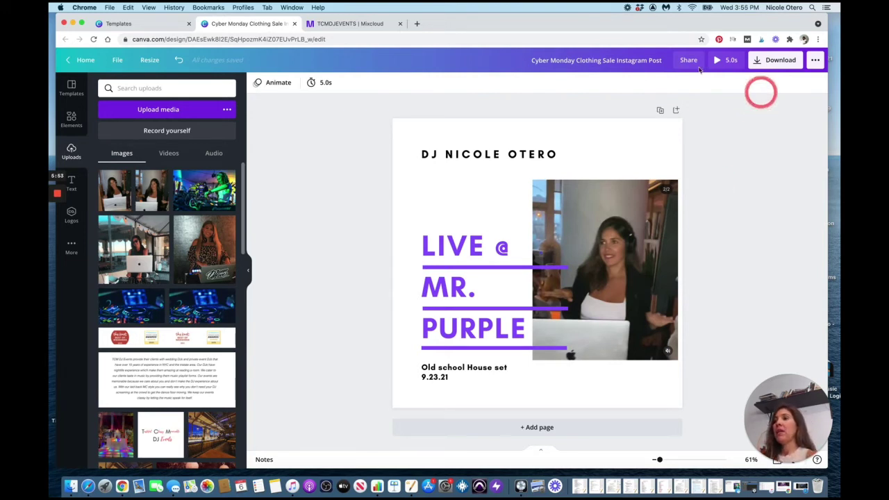
# Step: Retitle the design 'Live at Mr. Purple - House Set 9.23.21'
pyautogui.click(590, 61)
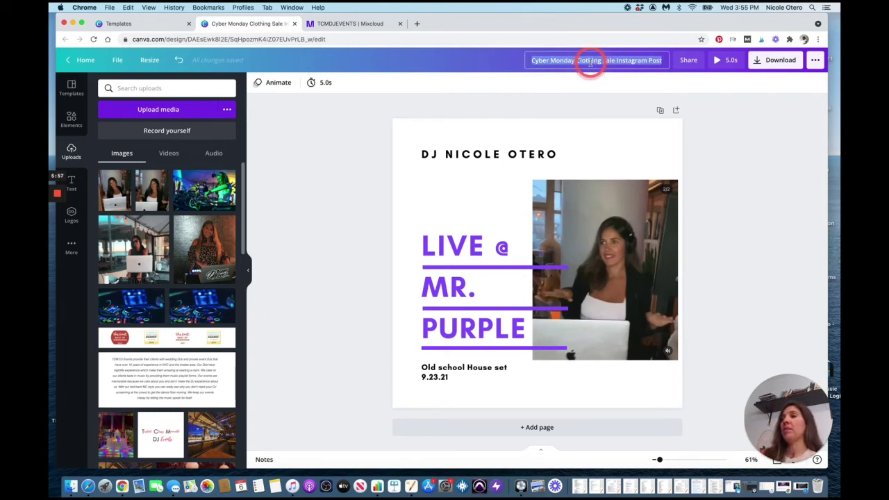
pyautogui.write('Live at Mr. ')
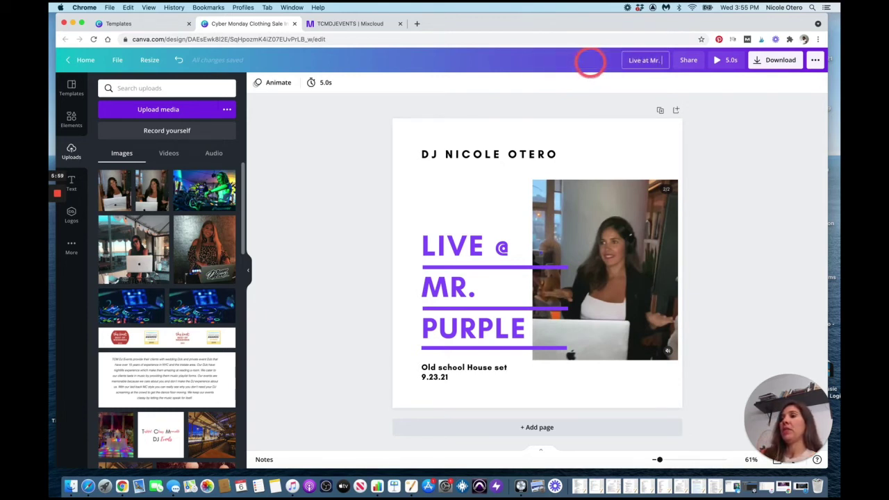
pyautogui.write('Purple - ')
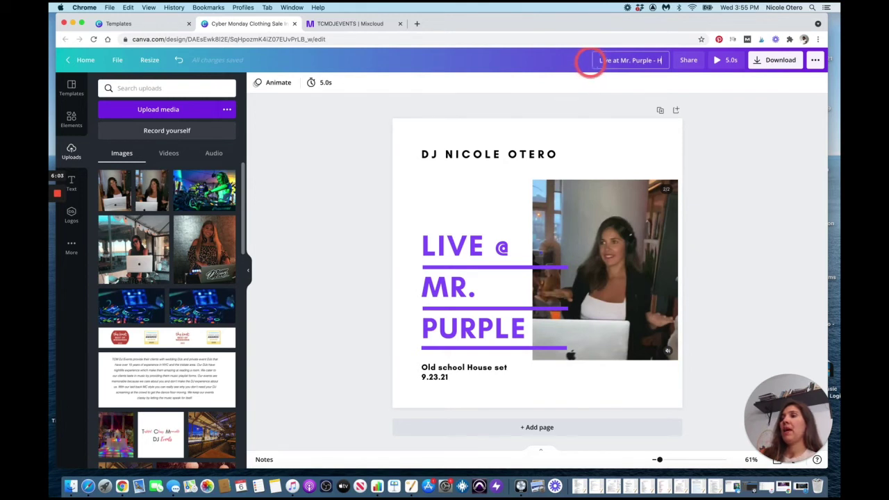
pyautogui.write('House Set 9.23.21')
pyautogui.press('Return')
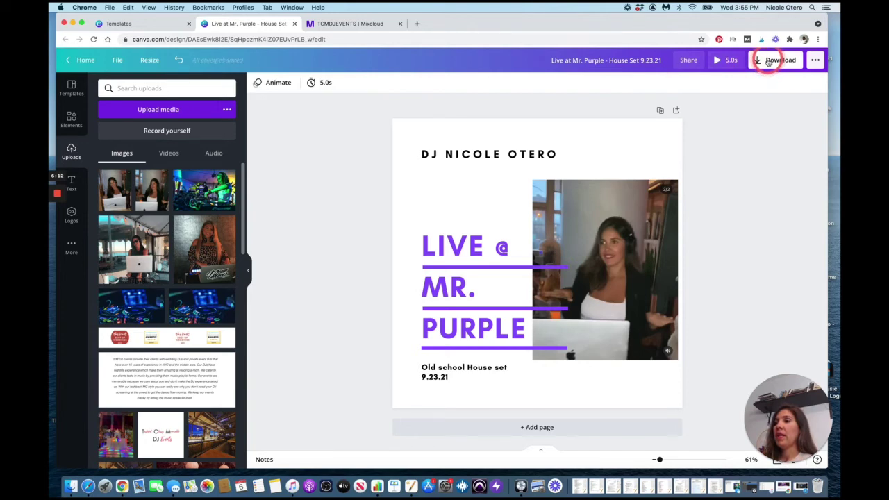
pyautogui.click(716, 60)
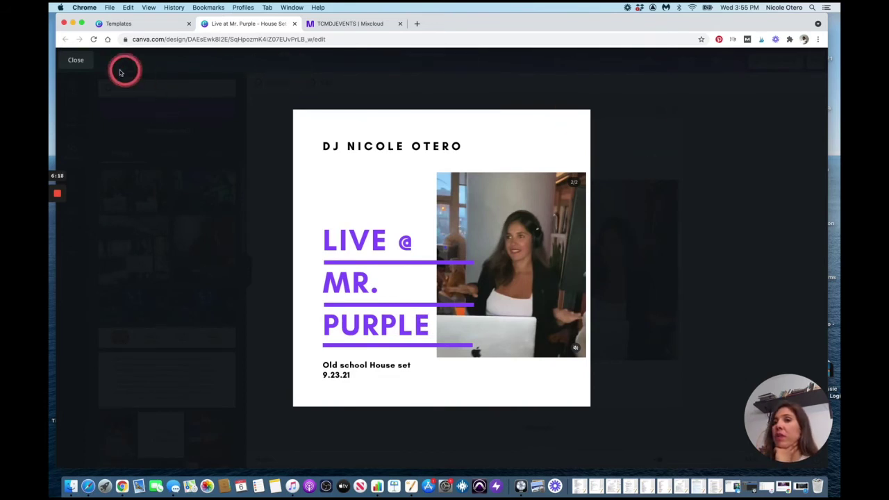
pyautogui.click(77, 60)
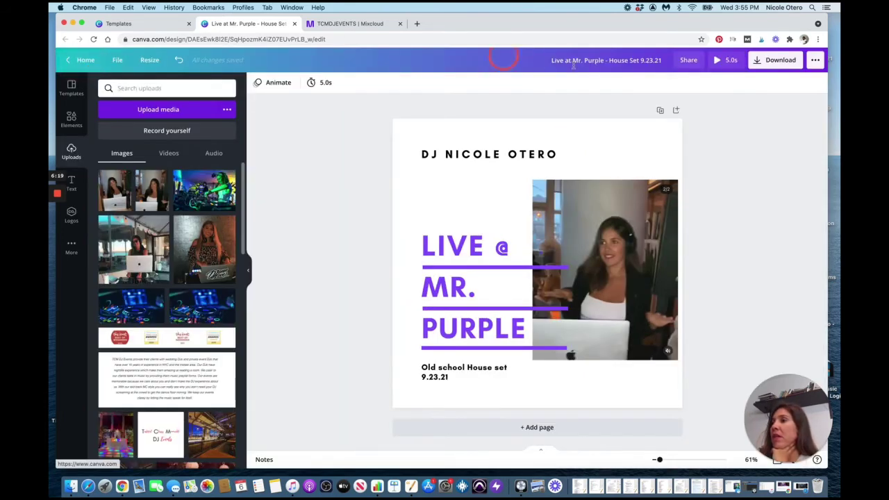
pyautogui.click(716, 60)
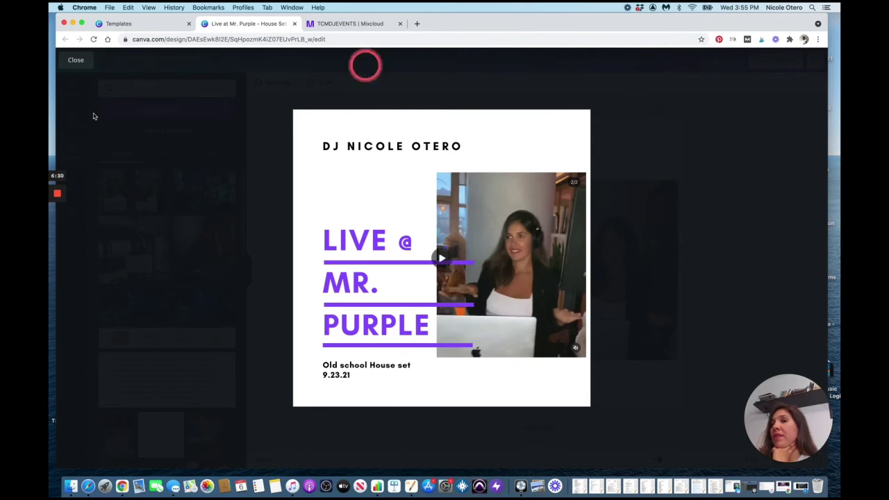
pyautogui.click(73, 60)
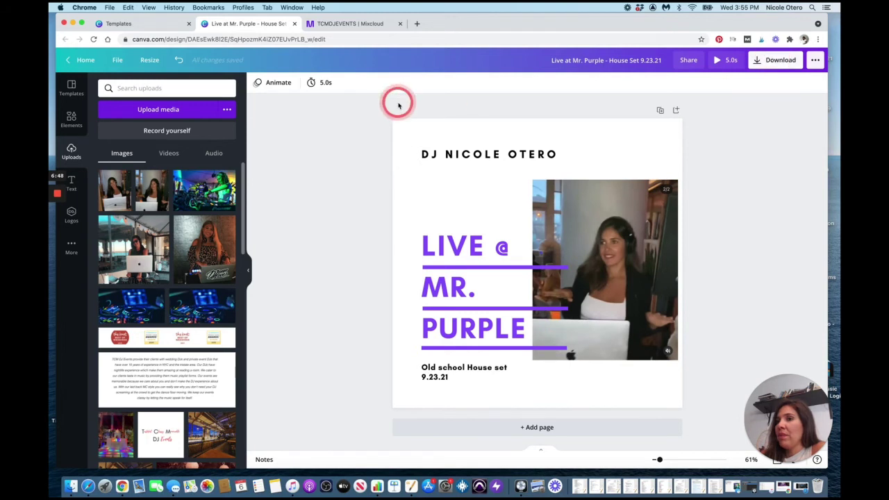
# Step: Preview a shorter page duration, then set the page timing to 4.5 seconds
pyautogui.click(320, 82)
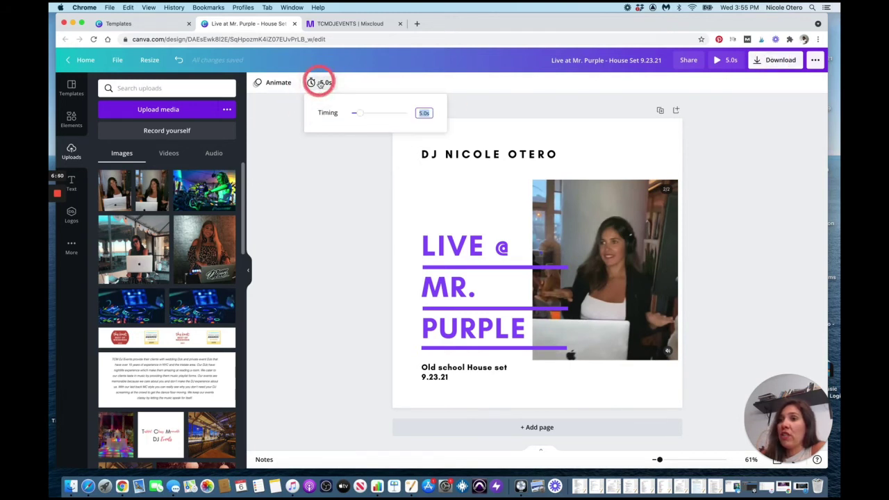
pyautogui.click(358, 113)
pyautogui.moveTo(358, 114); pyautogui.dragTo(354, 114)
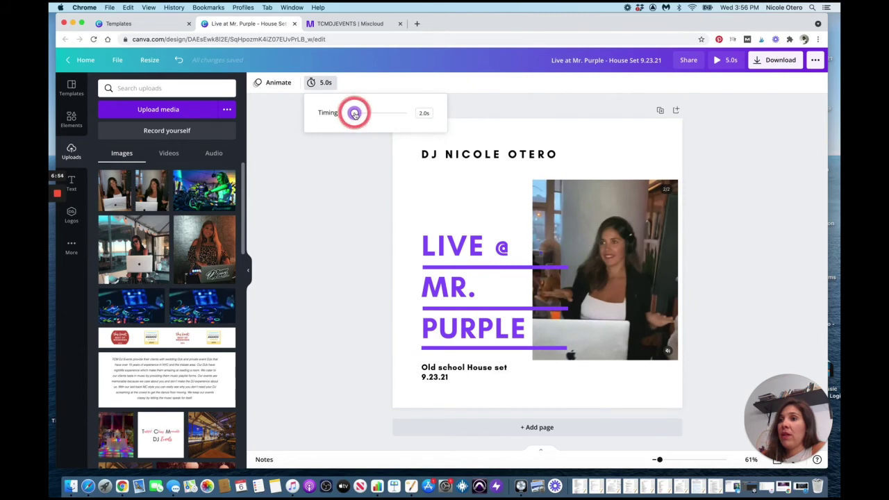
pyautogui.click(541, 104)
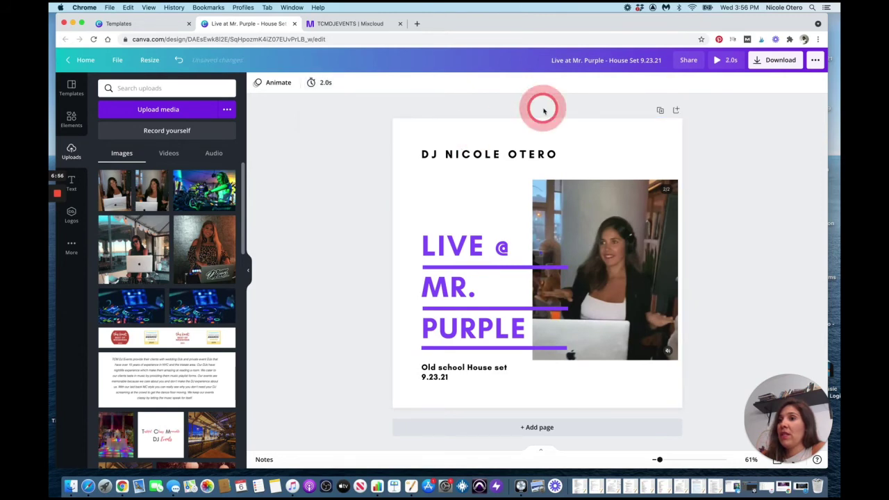
pyautogui.click(719, 62)
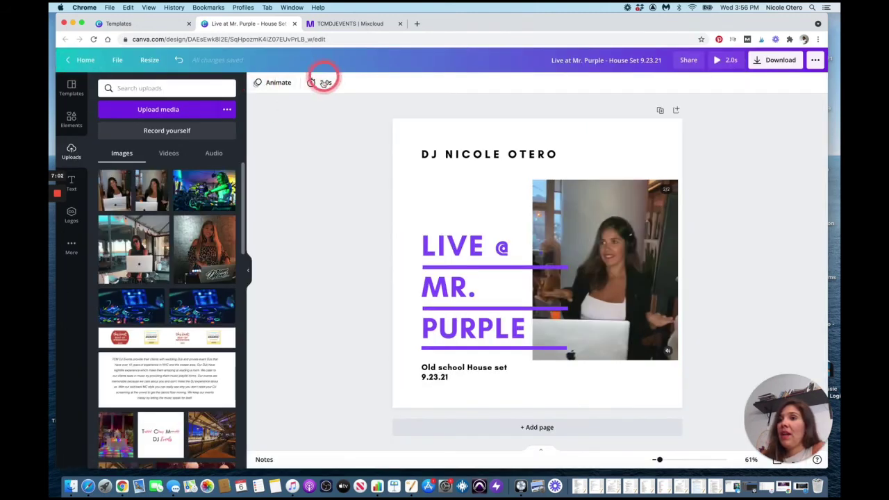
pyautogui.click(321, 83)
pyautogui.moveTo(353, 113); pyautogui.dragTo(357, 111)
pyautogui.click(357, 188)
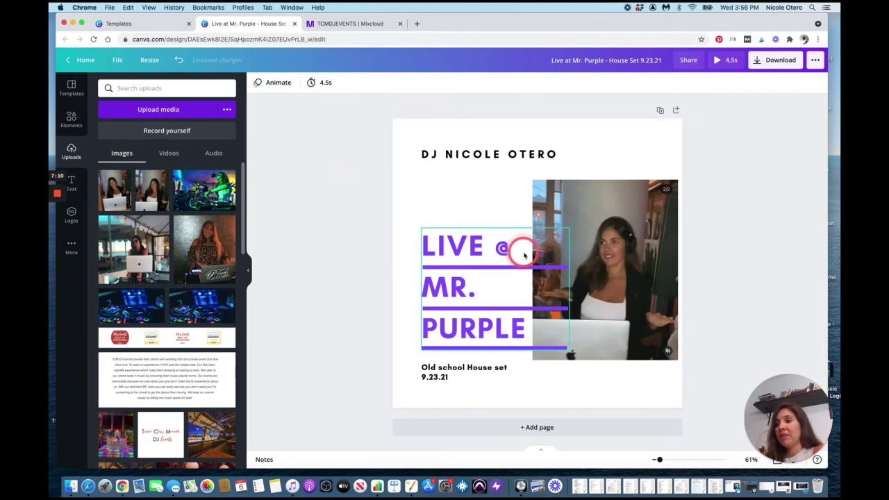
pyautogui.click(758, 224)
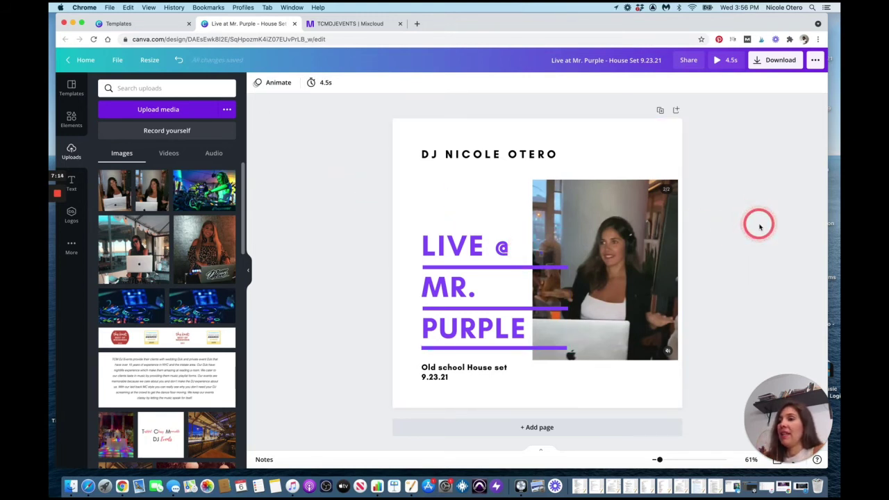
# Step: Download the design with File type MP4 Video
pyautogui.click(779, 61)
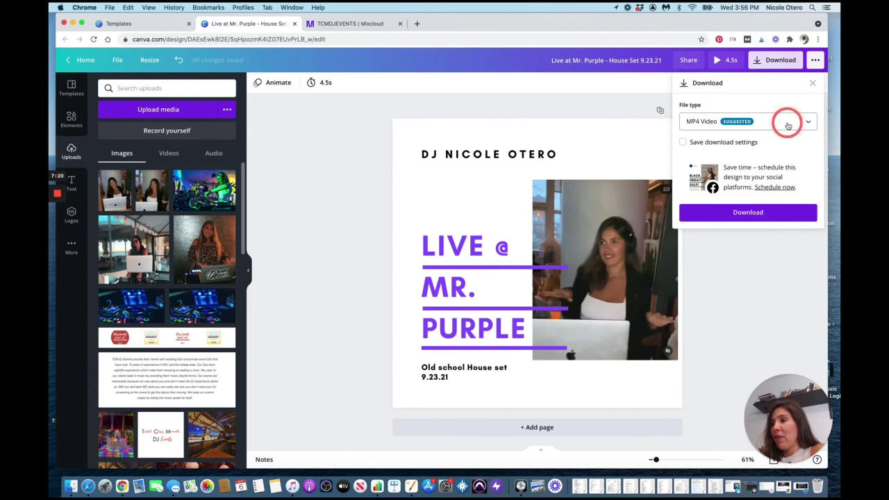
pyautogui.click(808, 123)
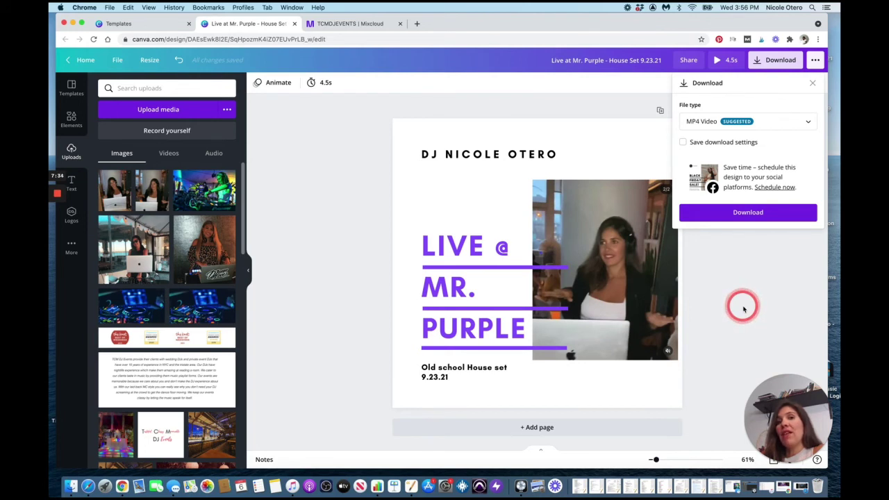
pyautogui.click(743, 309)
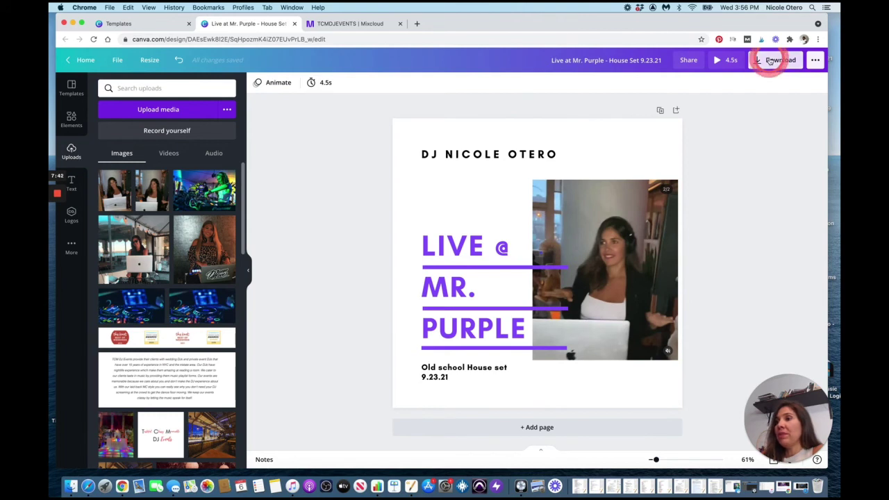
pyautogui.click(770, 61)
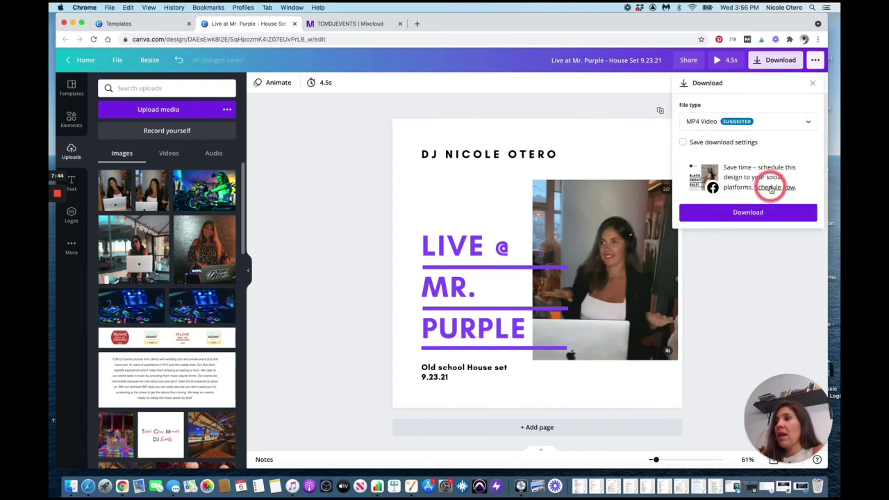
pyautogui.click(751, 212)
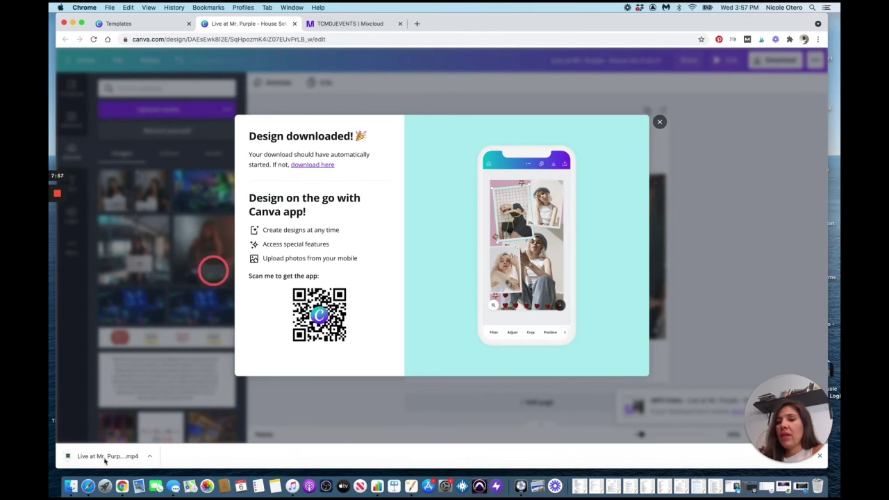
# Step: Move Chrome aside and drag the downloaded Live at Mr. Purple MP4 onto the desktop
pyautogui.click(122, 90)
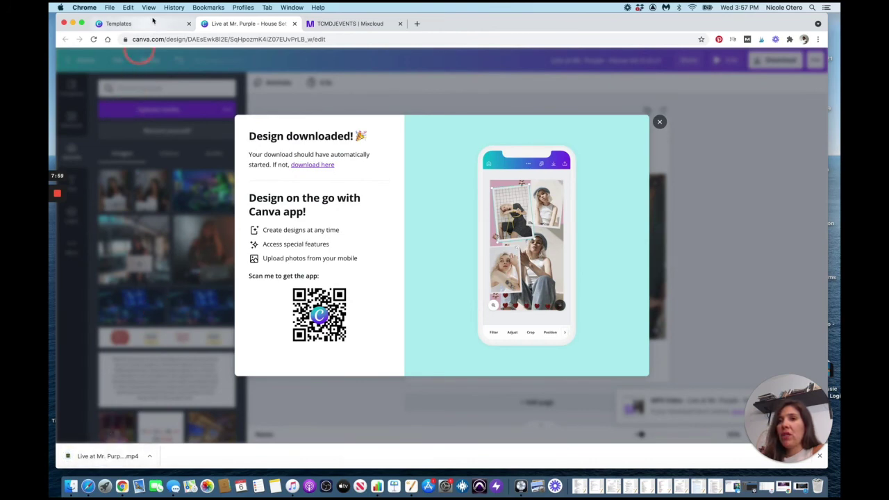
pyautogui.moveTo(153, 20); pyautogui.dragTo(418, 19)
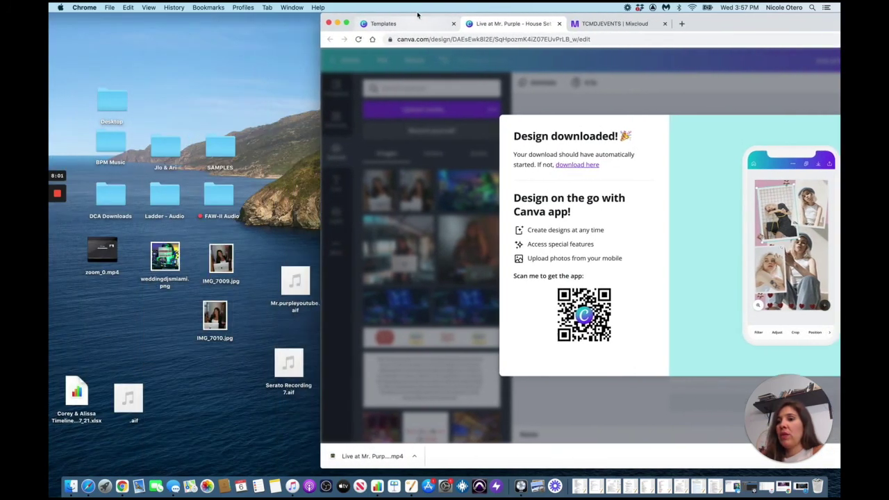
pyautogui.moveTo(368, 456); pyautogui.dragTo(238, 422)
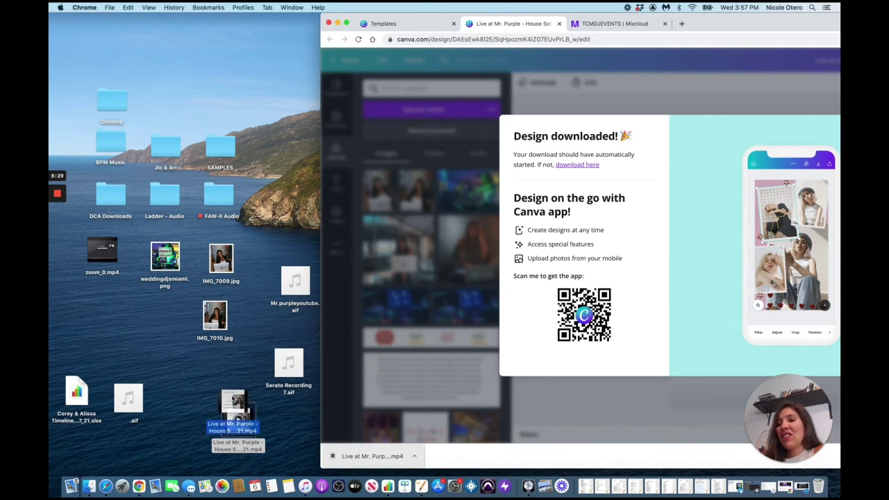
pyautogui.moveTo(238, 419); pyautogui.dragTo(220, 402)
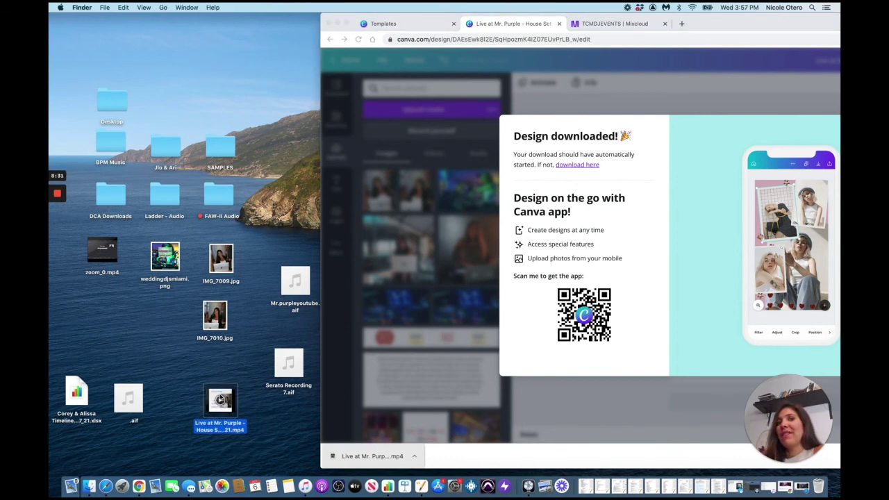